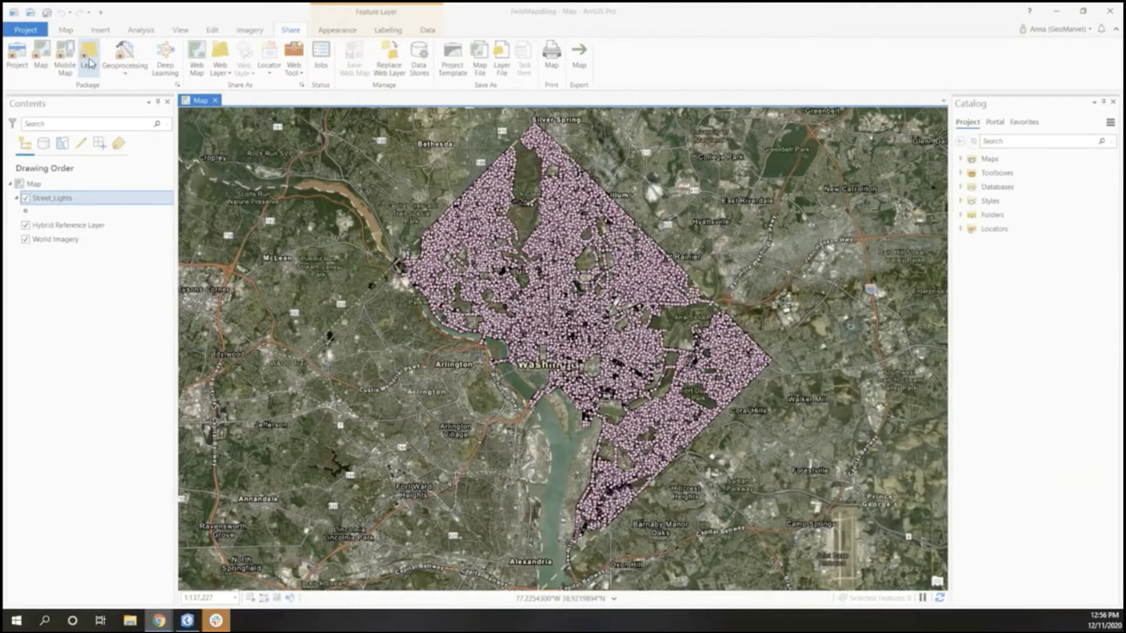
Start publishing a web layer named 'Street Light Demo' with summary 'Street lights in D.C.'
{"action": "left_click", "coordinate": [89, 63]}
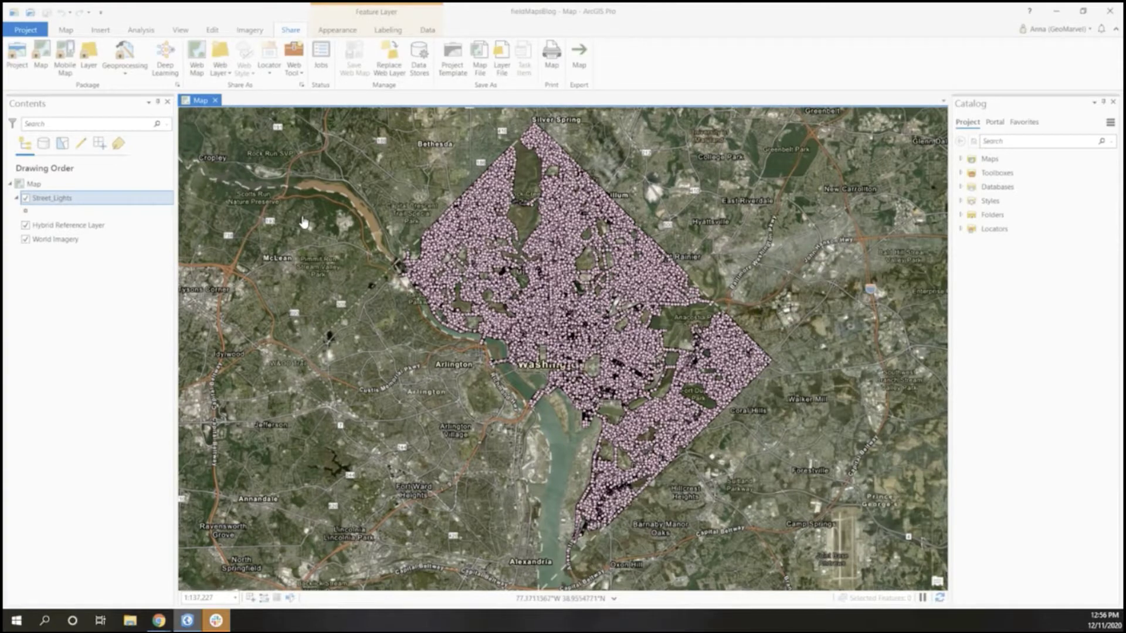
{"action": "left_click", "coordinate": [221, 68]}
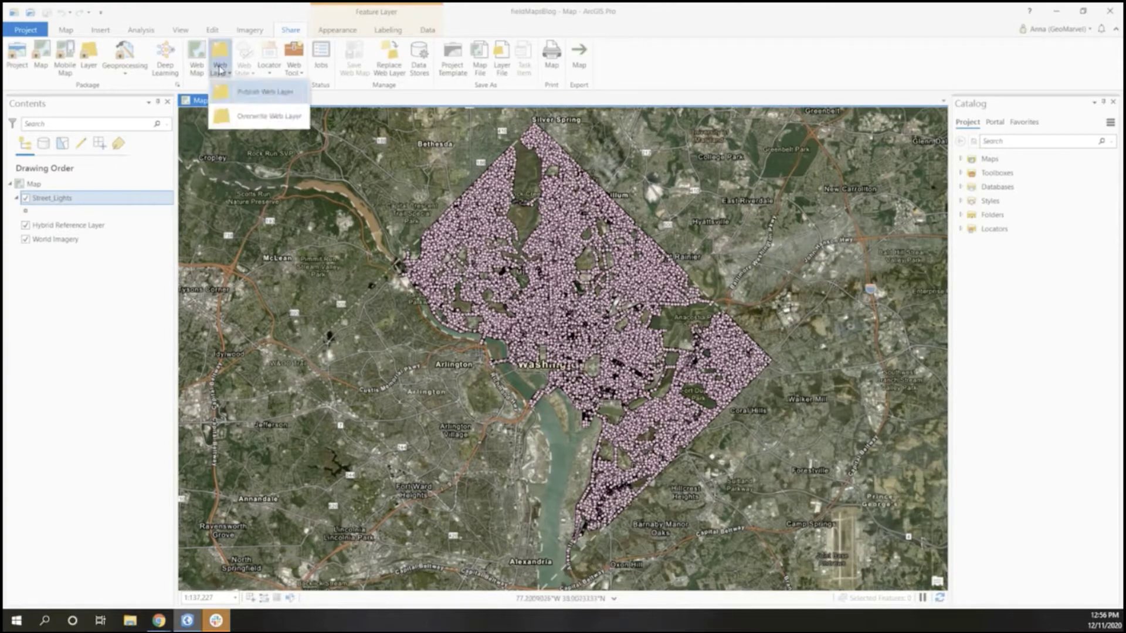
{"action": "left_click", "coordinate": [249, 100]}
{"action": "double_click", "coordinate": [1006, 192]}
{"action": "type", "text": "Street"}
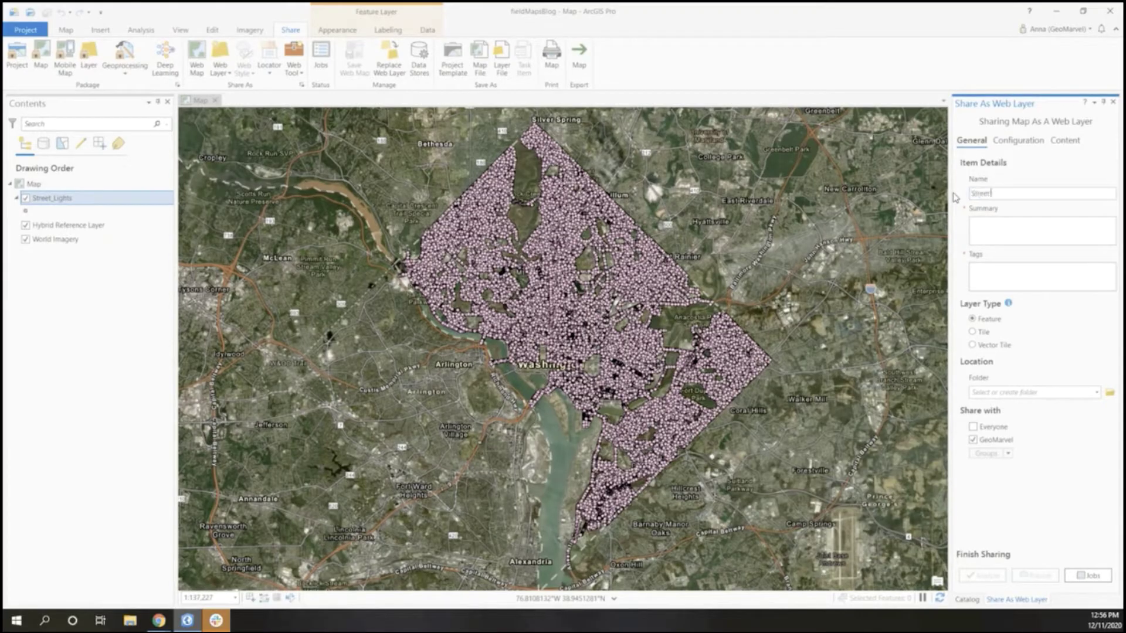
{"action": "type", "text": " Light Delete"}
{"action": "type", "text": "Street"}
{"action": "type", "text": " lights in D.C"}
{"action": "type", "text": "."}
Tag the web layer 'street lights' and store it in the Field Maps Demo folder
{"action": "left_click", "coordinate": [998, 273]}
{"action": "type", "text": "street"}
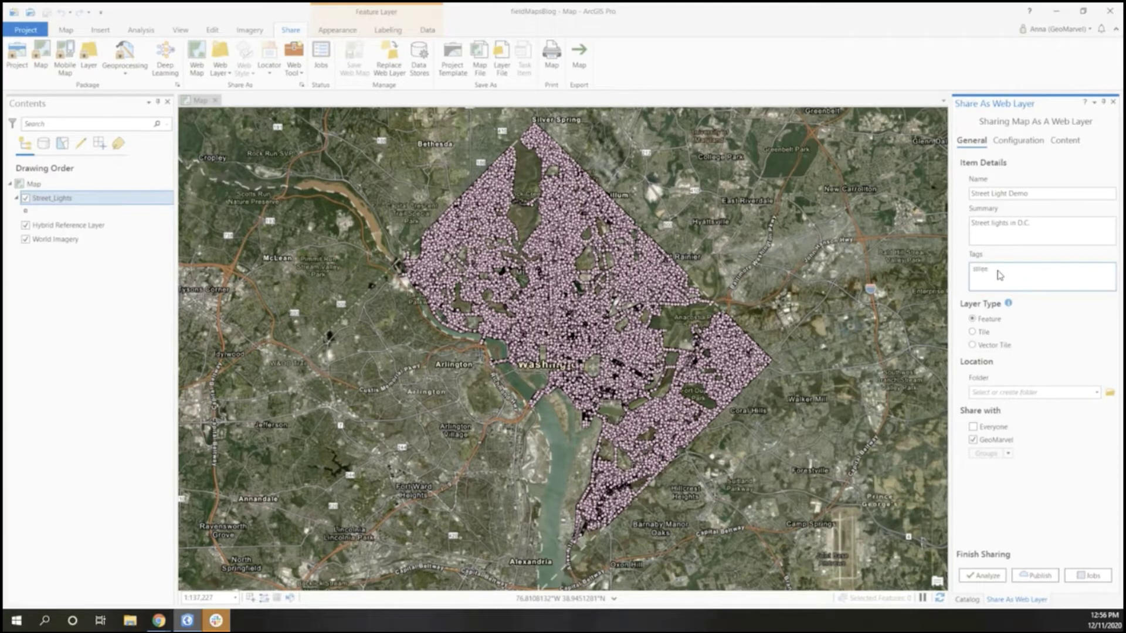
{"action": "type", "text": " lights"}
{"action": "key", "text": "Return"}
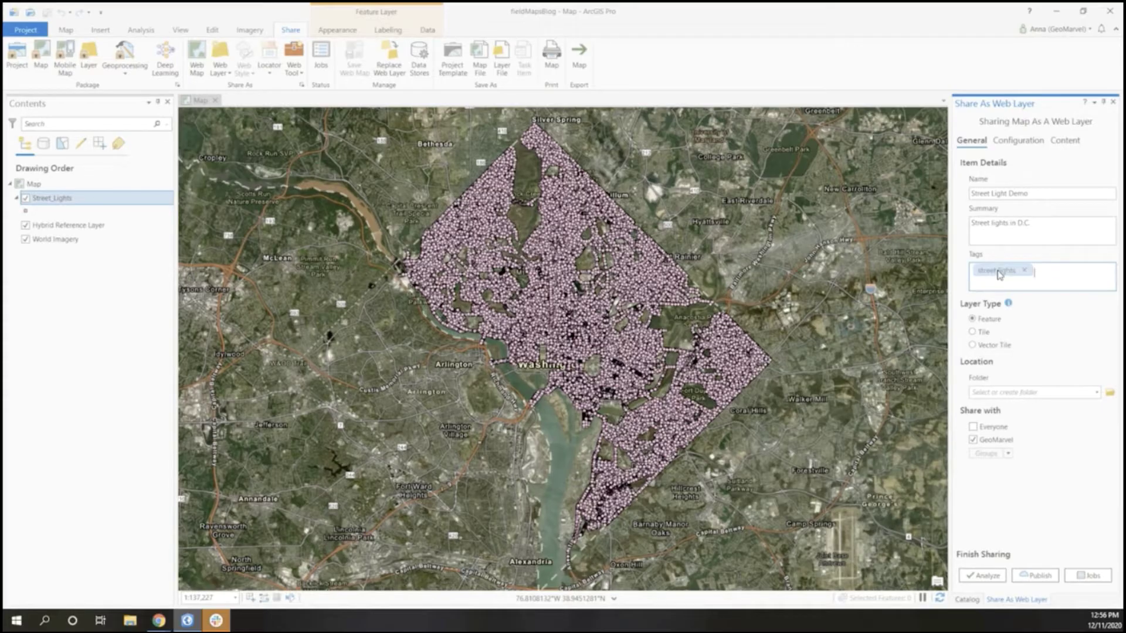
{"action": "left_click", "coordinate": [1095, 392]}
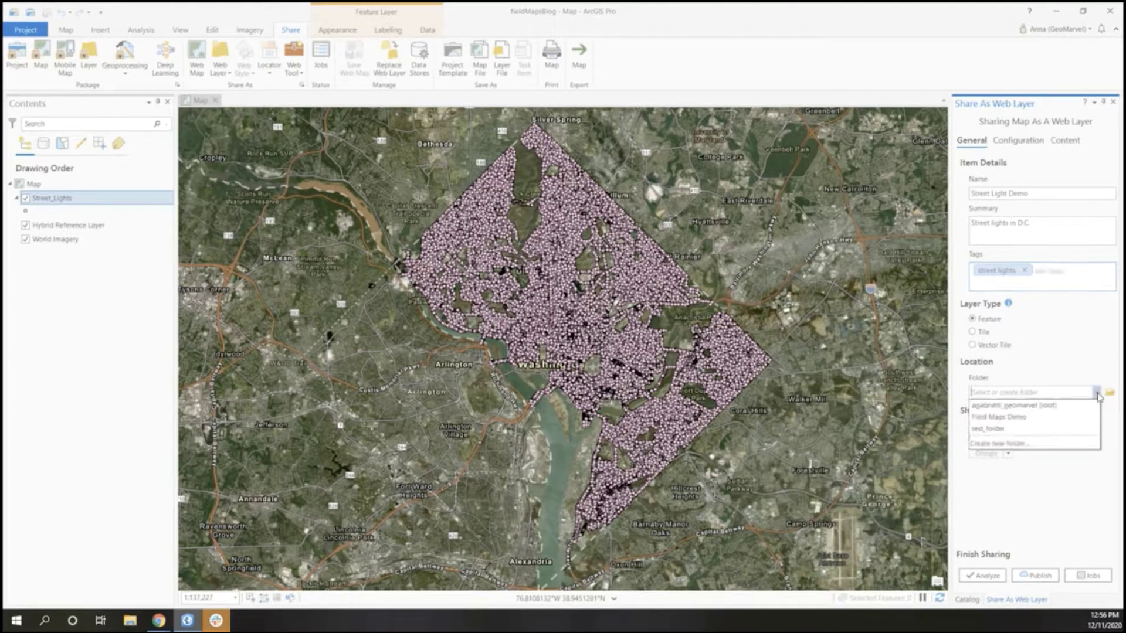
{"action": "left_click", "coordinate": [1056, 416]}
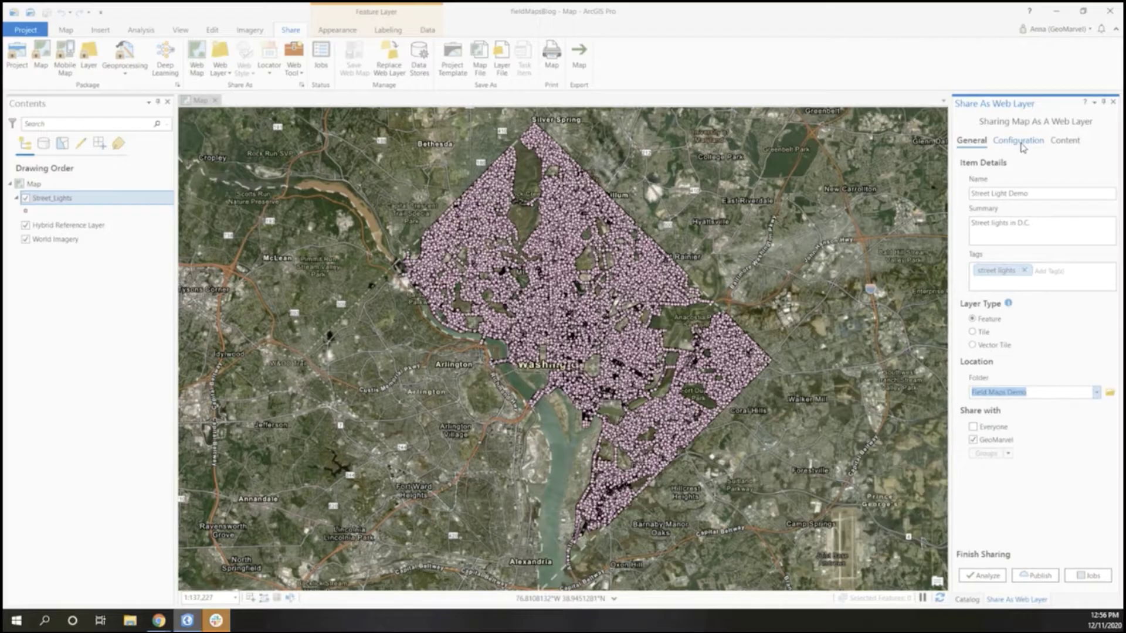
{"action": "left_click", "coordinate": [1018, 142]}
Enable editing, sync and data export in the Street Light Demo feature layer properties
{"action": "left_click", "coordinate": [1107, 213]}
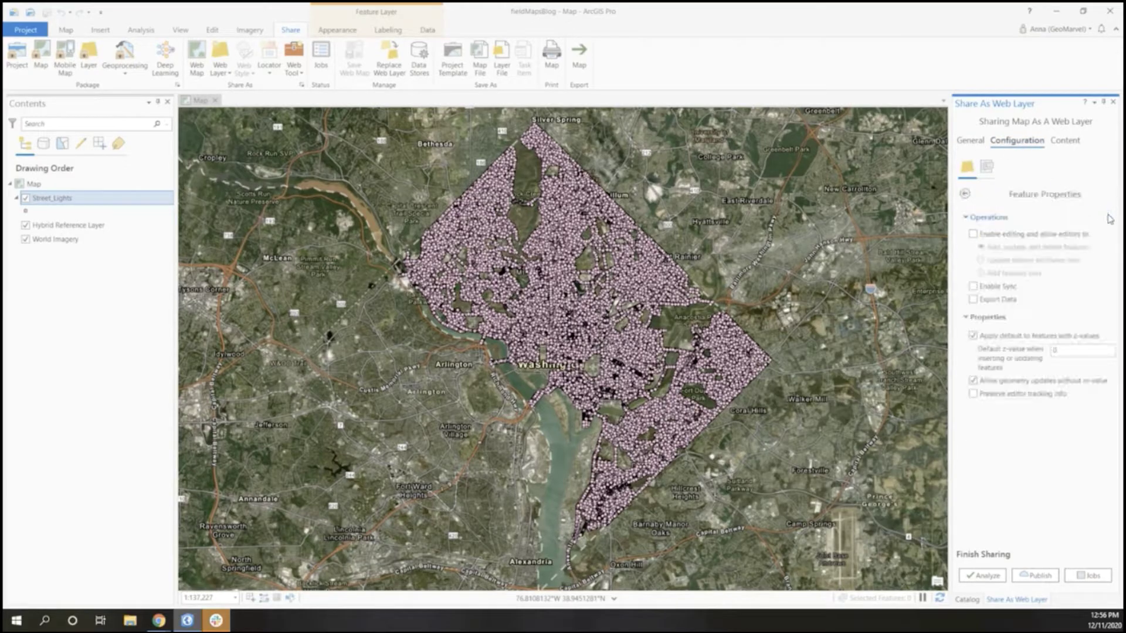
{"action": "left_click", "coordinate": [973, 235]}
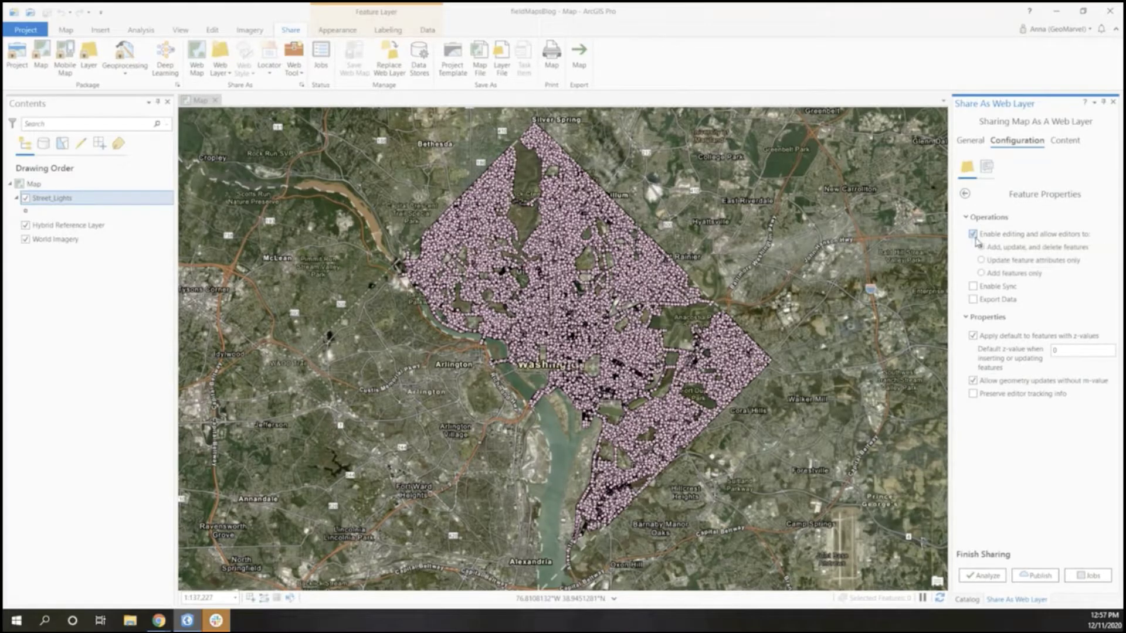
{"action": "left_click", "coordinate": [973, 286]}
{"action": "left_click", "coordinate": [973, 299]}
{"action": "left_click", "coordinate": [1065, 143]}
{"action": "left_click", "coordinate": [974, 143]}
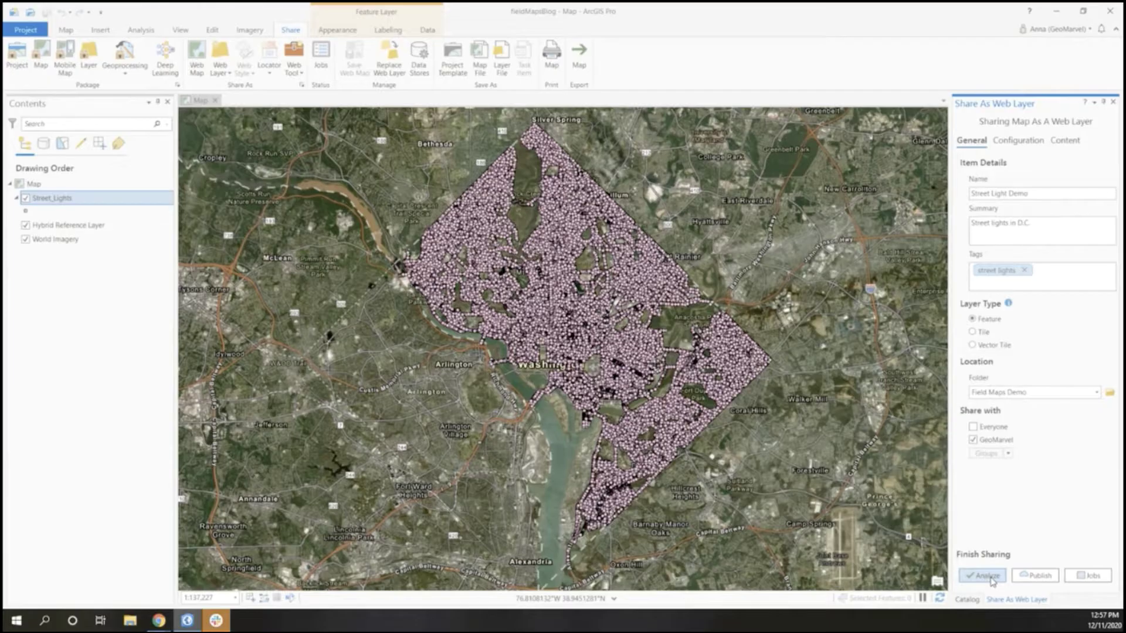
Analyze and publish Street Light Demo, then view it in the online Field Maps Demo folder
{"action": "left_click", "coordinate": [996, 575]}
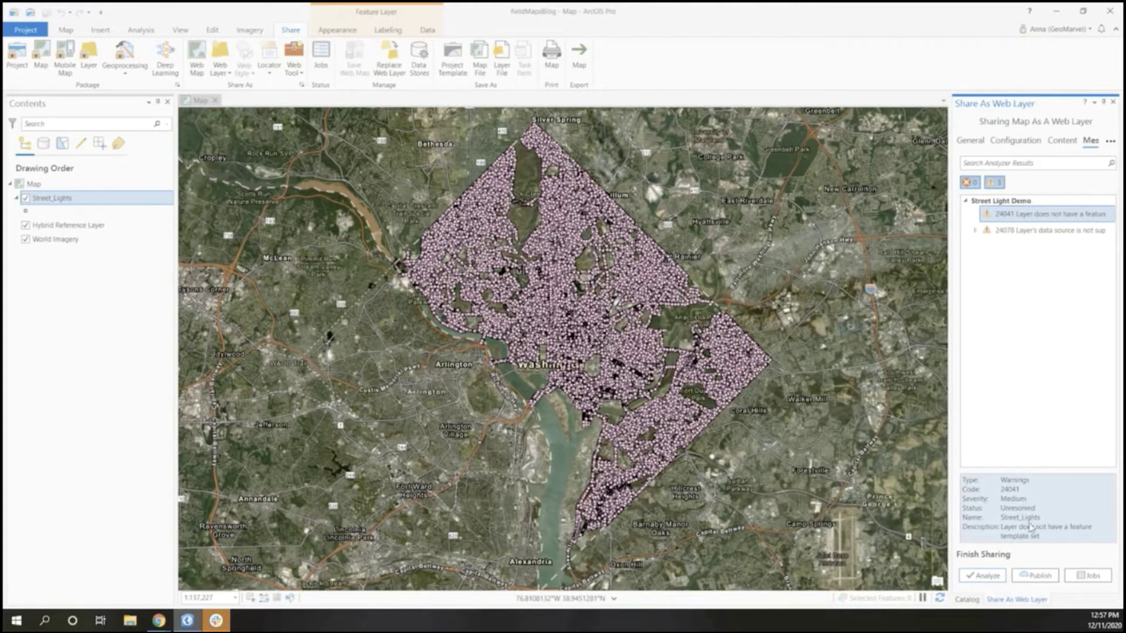
{"action": "left_click", "coordinate": [1036, 578]}
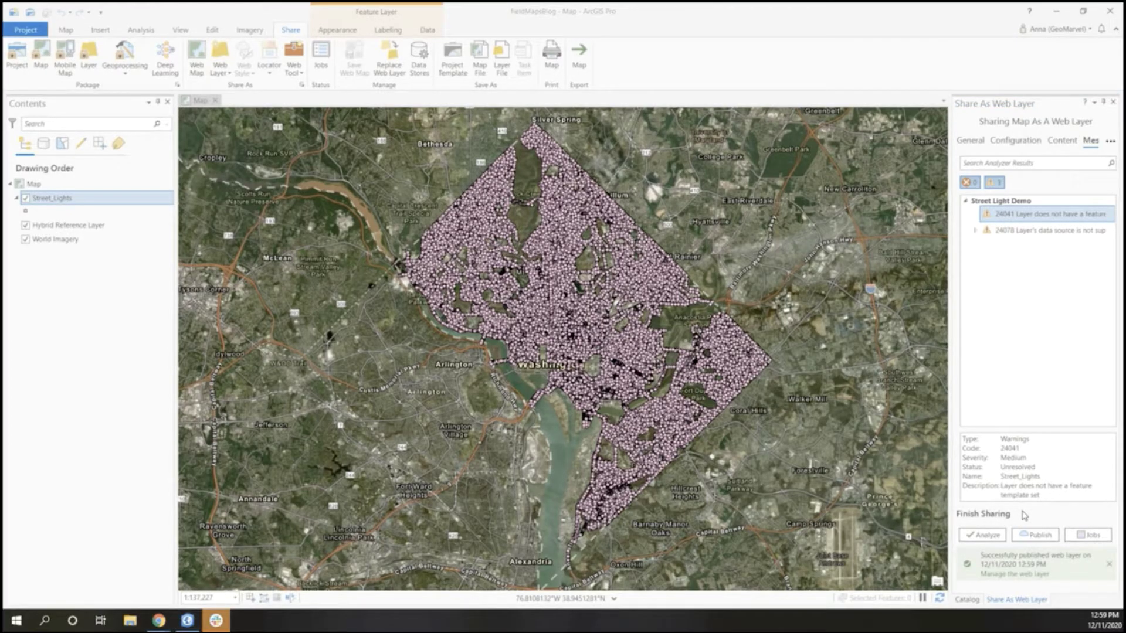
{"action": "key", "text": "alt+Tab"}
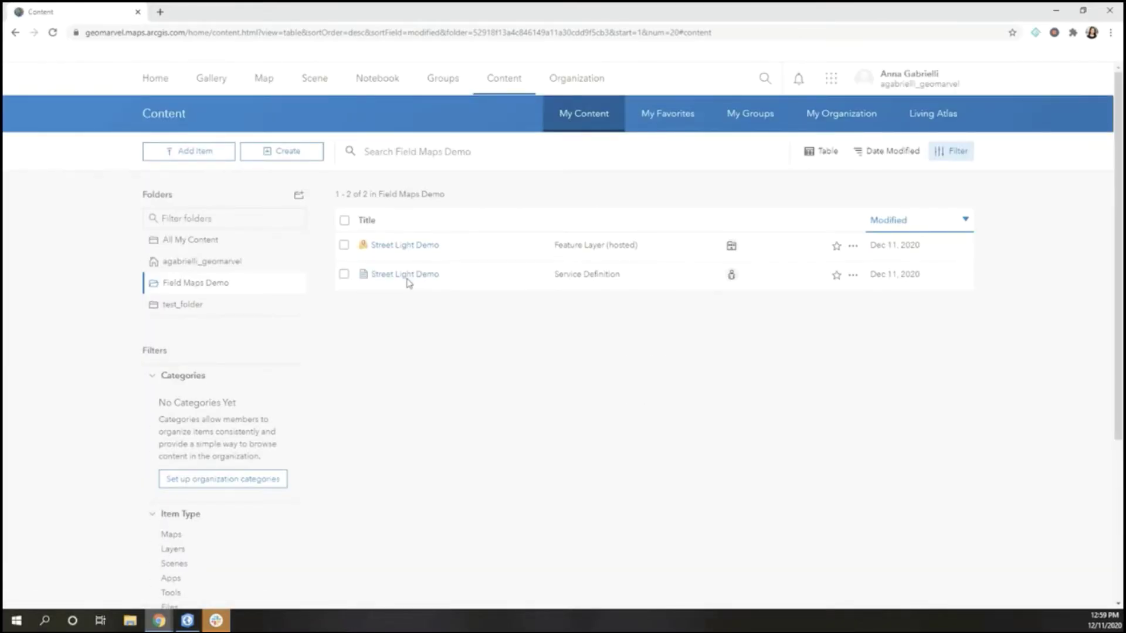
Open Street Light Demo in Map Viewer on Imagery Hybrid, filtered to wood poles with wood truss arms
{"action": "left_click", "coordinate": [405, 244]}
{"action": "left_click", "coordinate": [829, 158]}
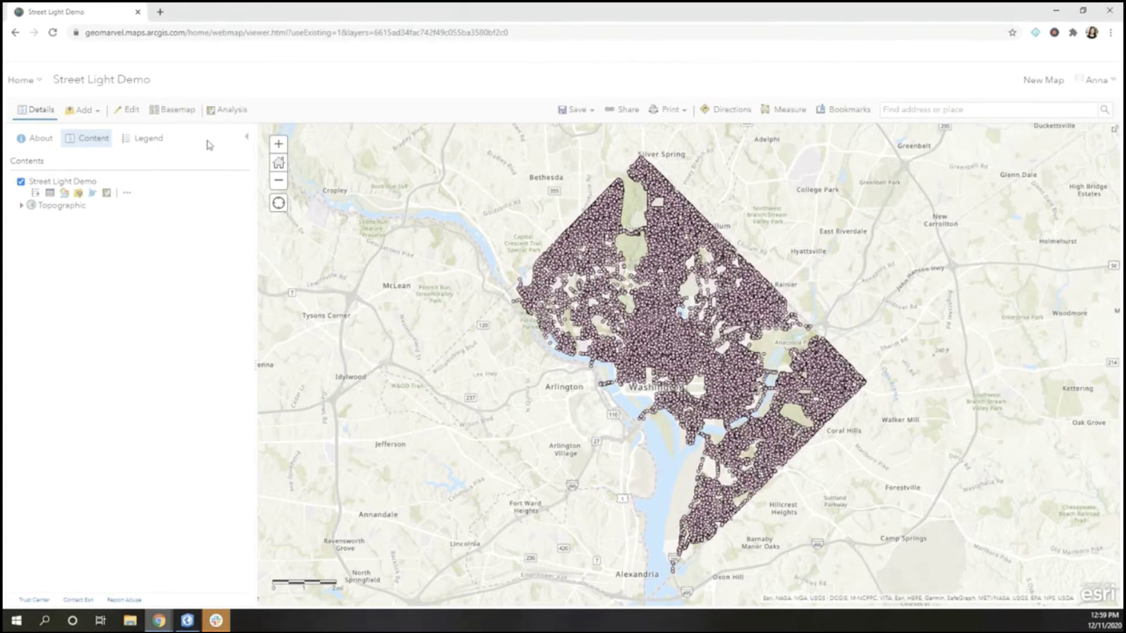
{"action": "left_click", "coordinate": [176, 111]}
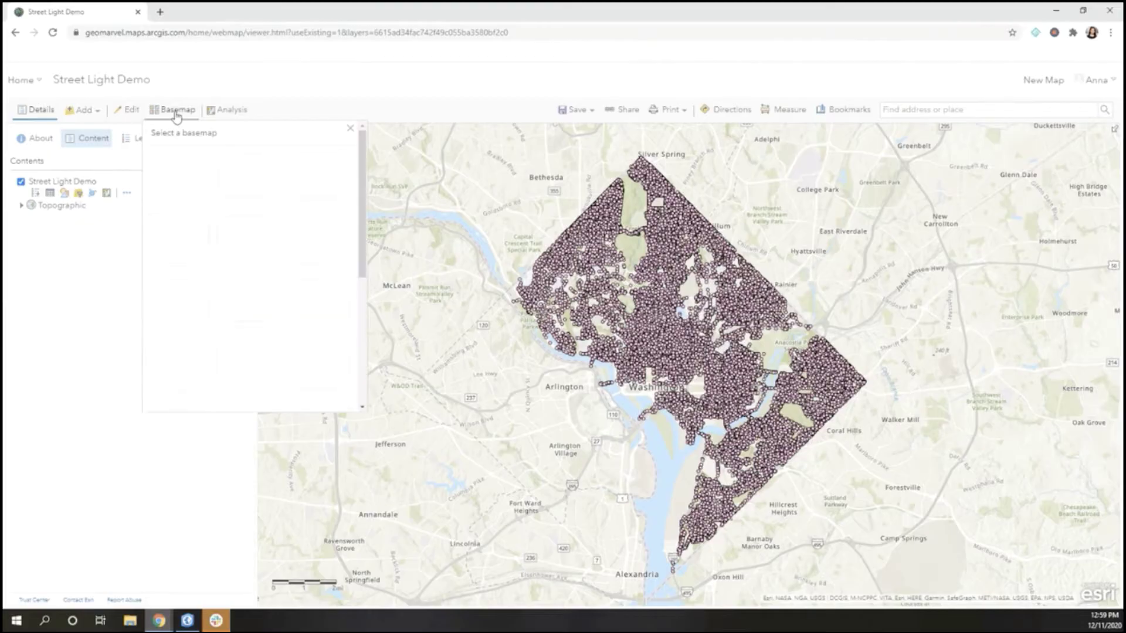
{"action": "left_click", "coordinate": [249, 176]}
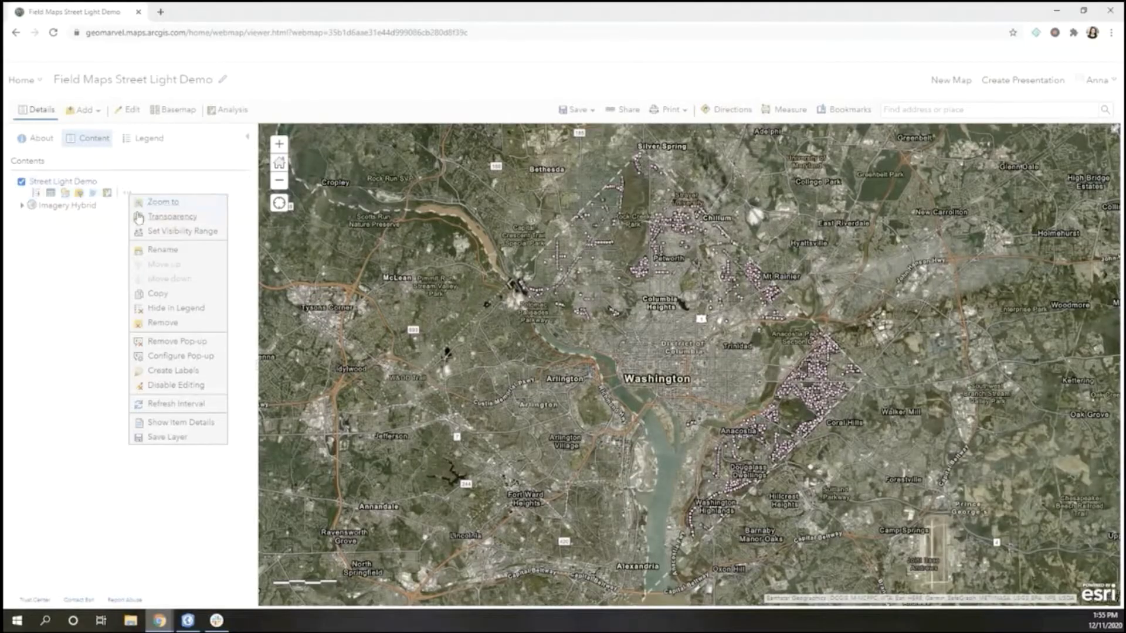
{"action": "left_click", "coordinate": [176, 350]}
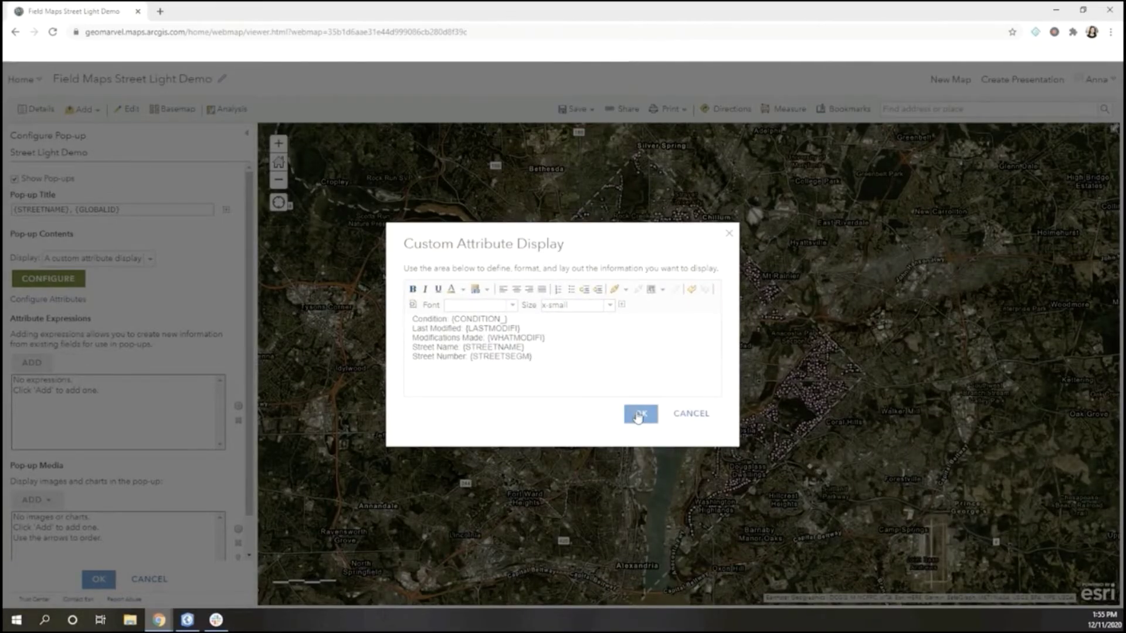
{"action": "left_click", "coordinate": [639, 413]}
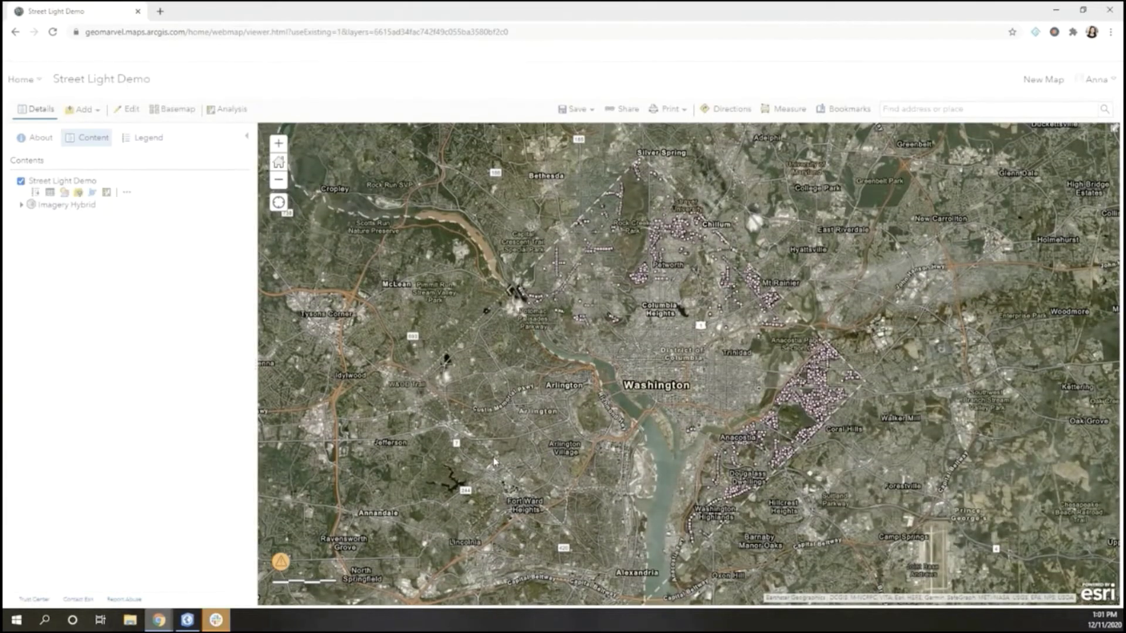
Save the map as 'Field Maps Street Light Demo', tagged 'street', with a wooden-street-lights summary
{"action": "left_click", "coordinate": [576, 109]}
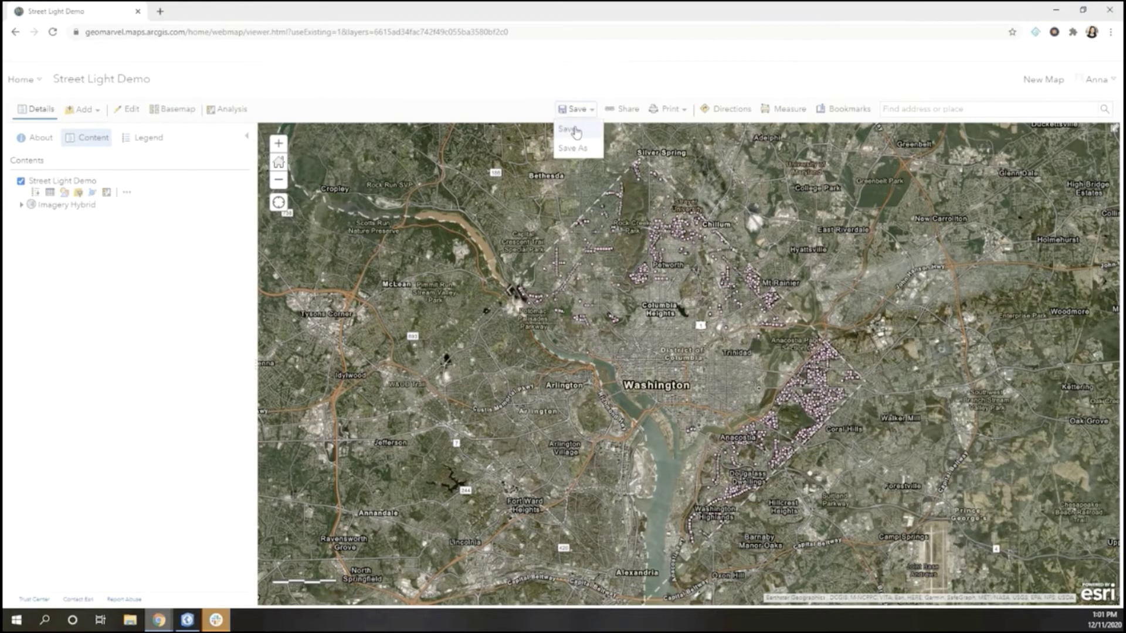
{"action": "left_click", "coordinate": [576, 147]}
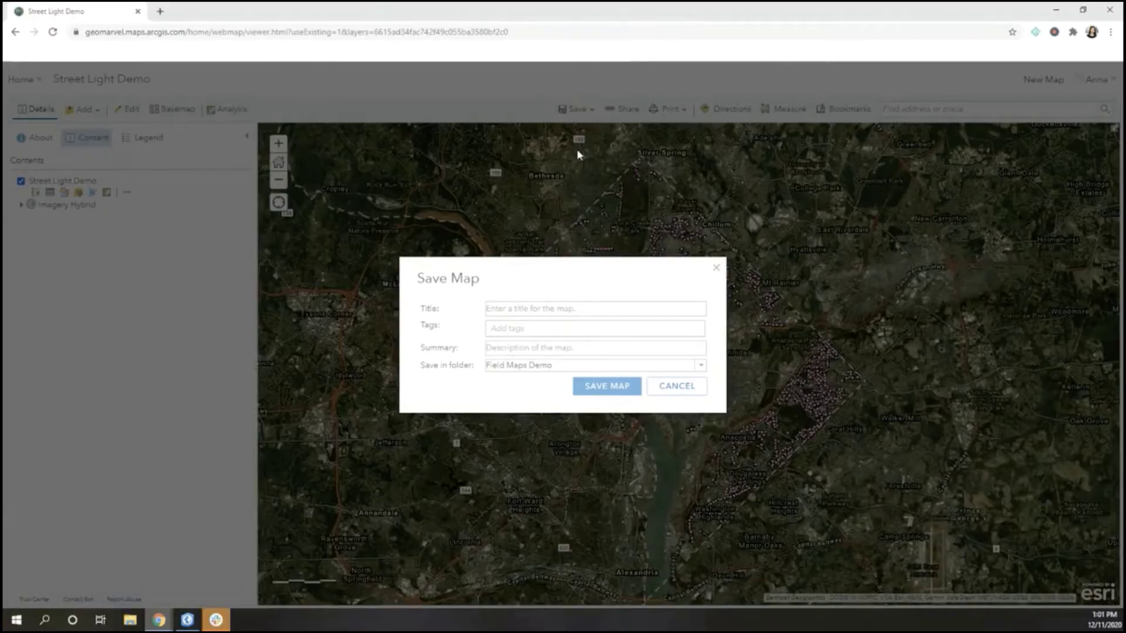
{"action": "left_click", "coordinate": [533, 310]}
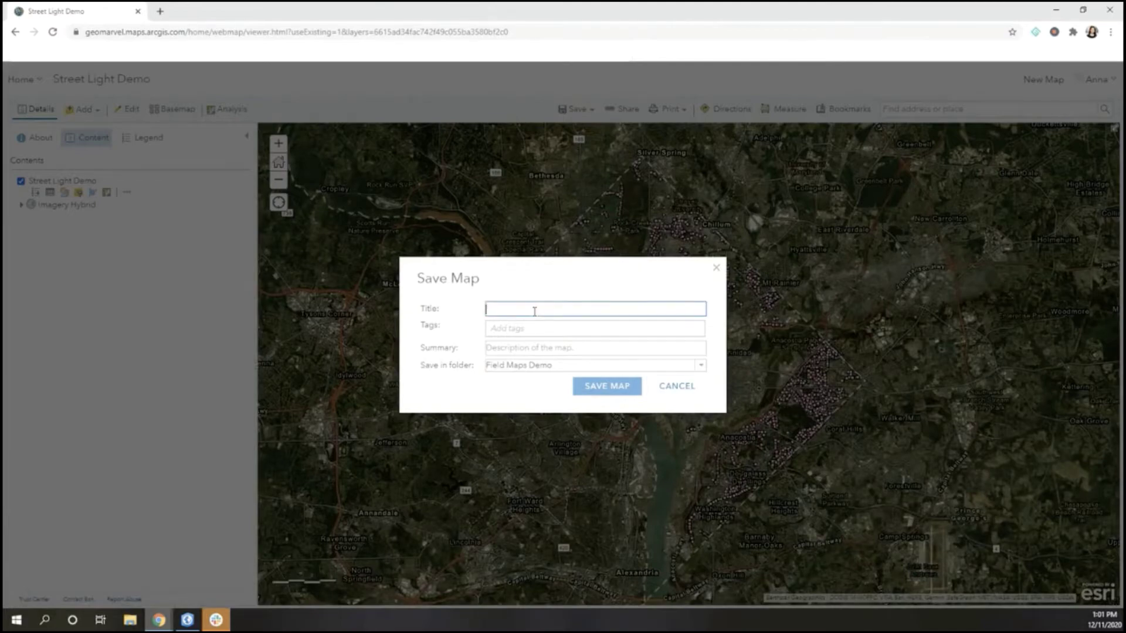
{"action": "type", "text": "Field Maps Street Light Demo"}
{"action": "left_click", "coordinate": [536, 323]}
{"action": "type", "text": "street"}
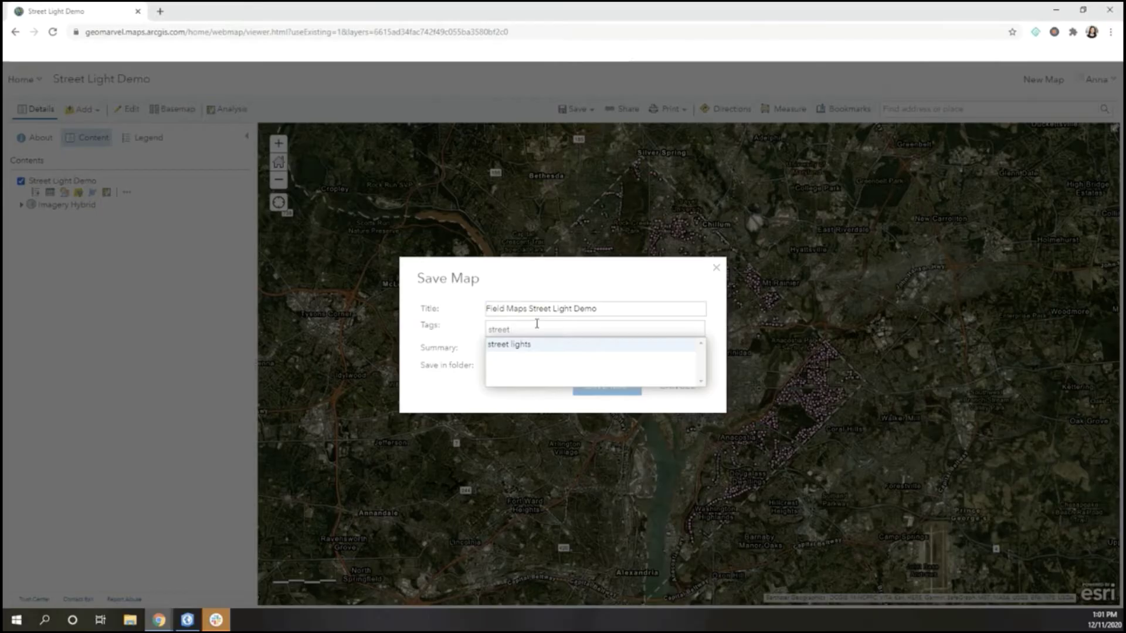
{"action": "left_click", "coordinate": [531, 352]}
{"action": "type", "text": "Wooden Street Lights in D.C"}
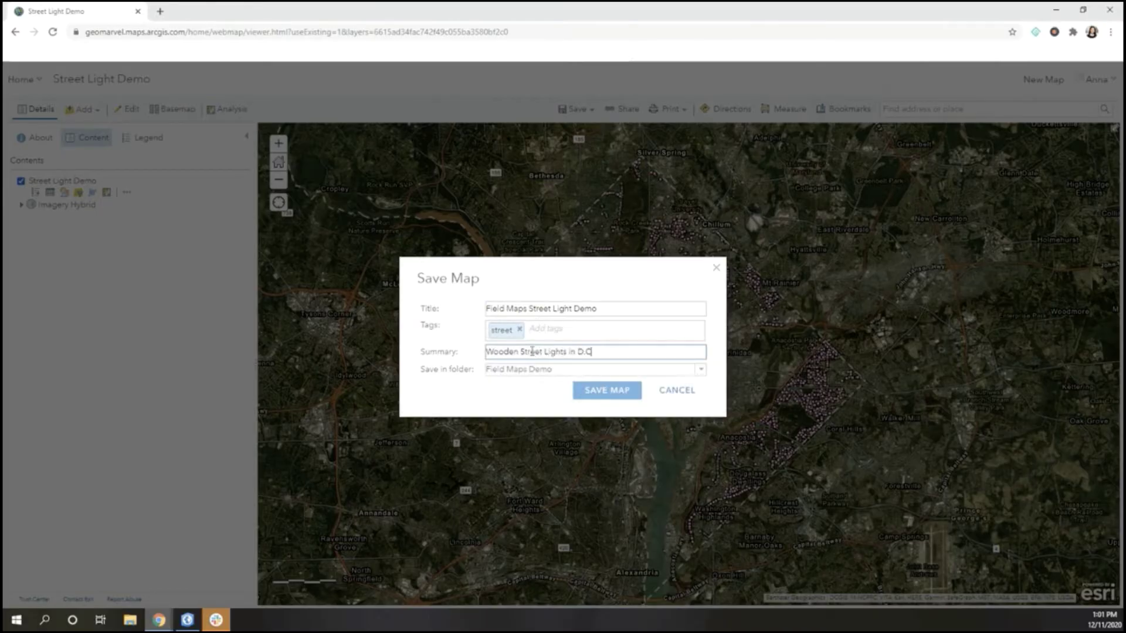
{"action": "type", "text": ". that are wood and have not been modified in the last 15 years"}
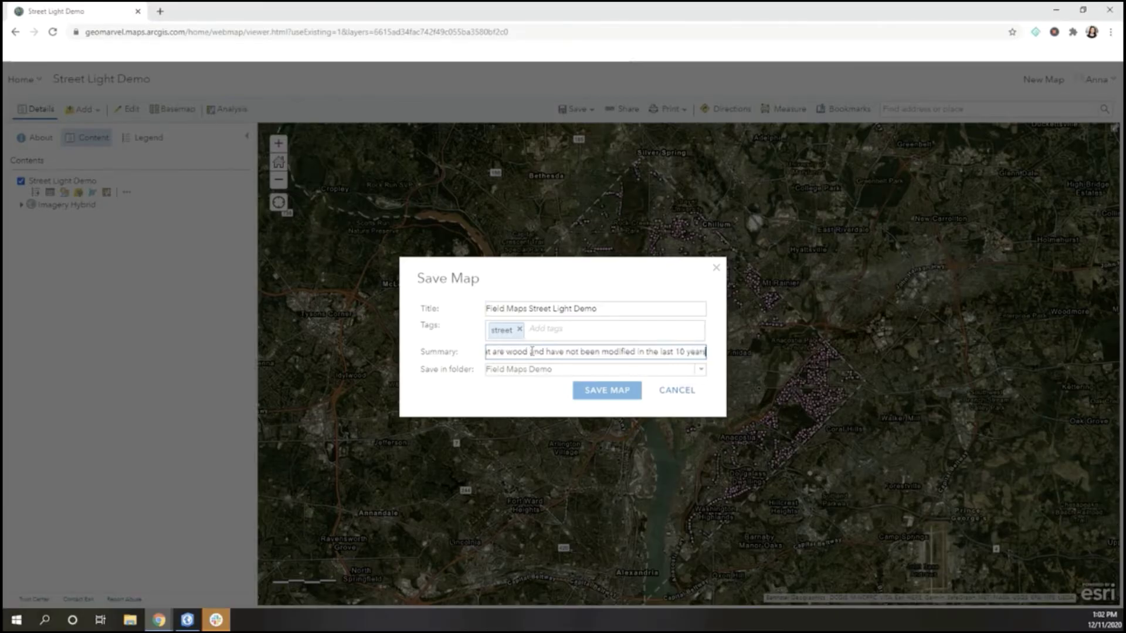
{"action": "left_click", "coordinate": [607, 390]}
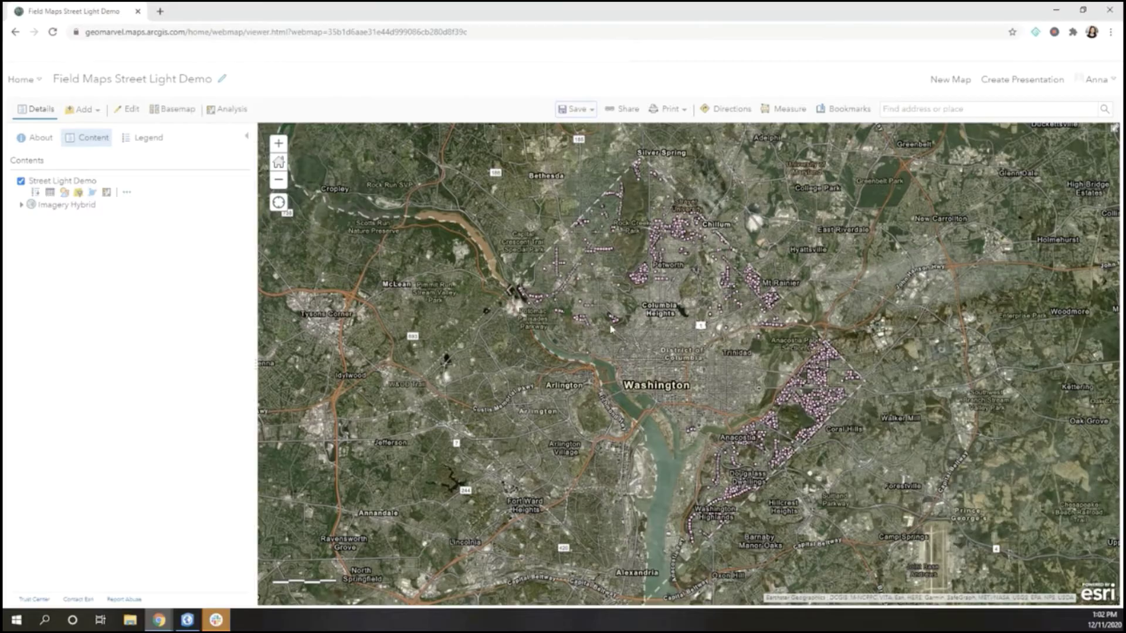
Go to the organization home page and launch Field Maps from the app launcher
{"action": "left_click", "coordinate": [22, 79]}
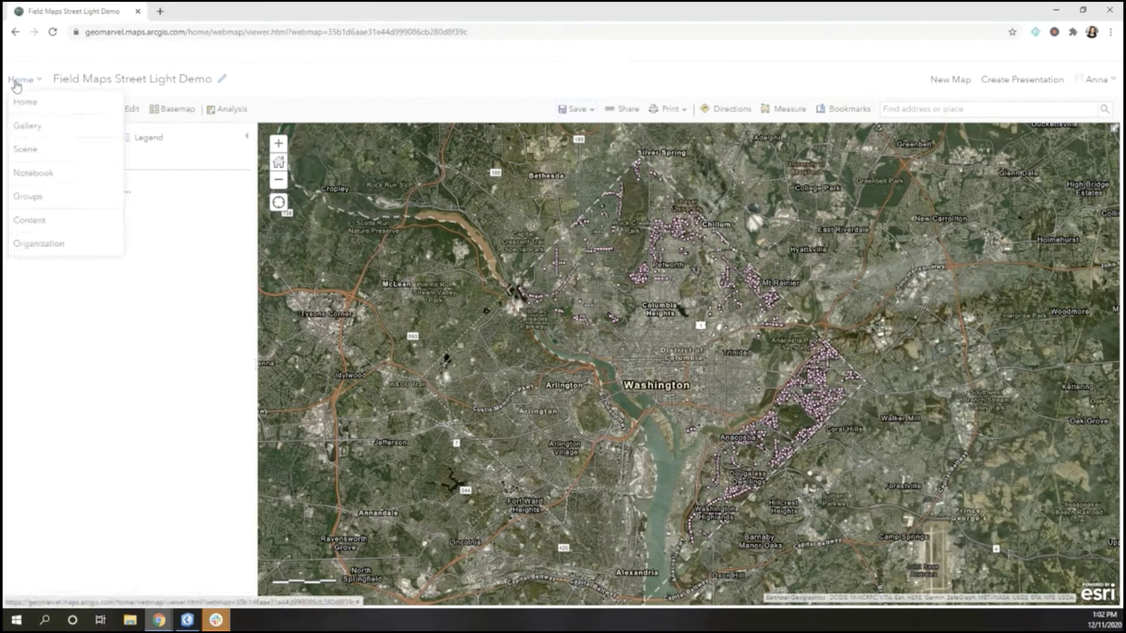
{"action": "left_click", "coordinate": [25, 102]}
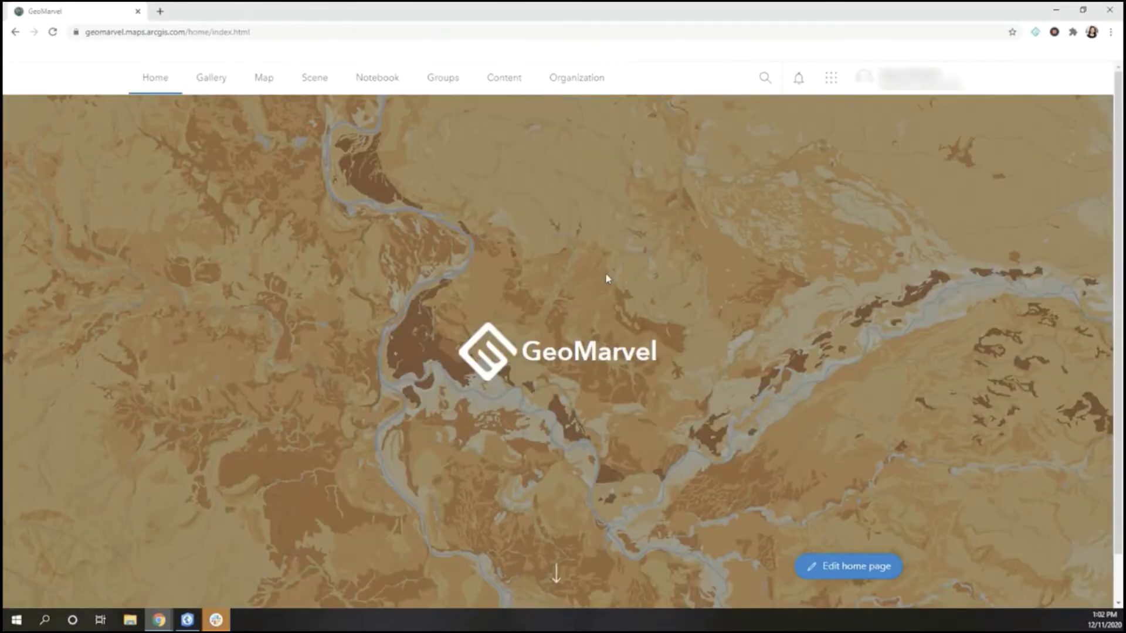
{"action": "left_click", "coordinate": [832, 81]}
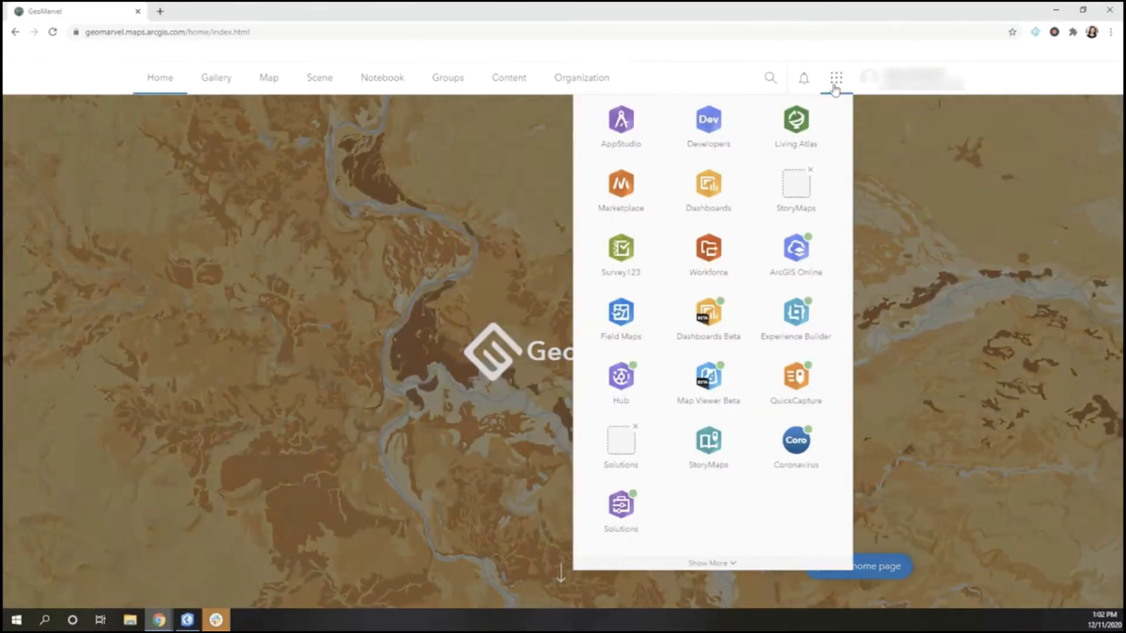
{"action": "left_click", "coordinate": [620, 315]}
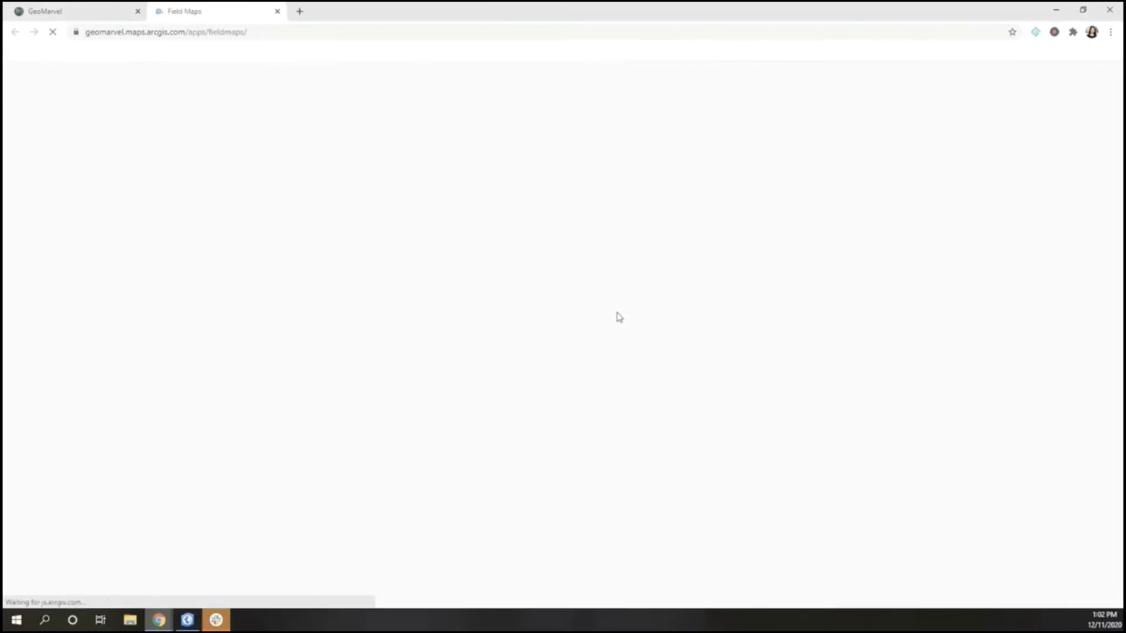
Open the form designer for the Street Light Demo layer in the Field Maps Street Light Demo map
{"action": "left_click", "coordinate": [367, 315]}
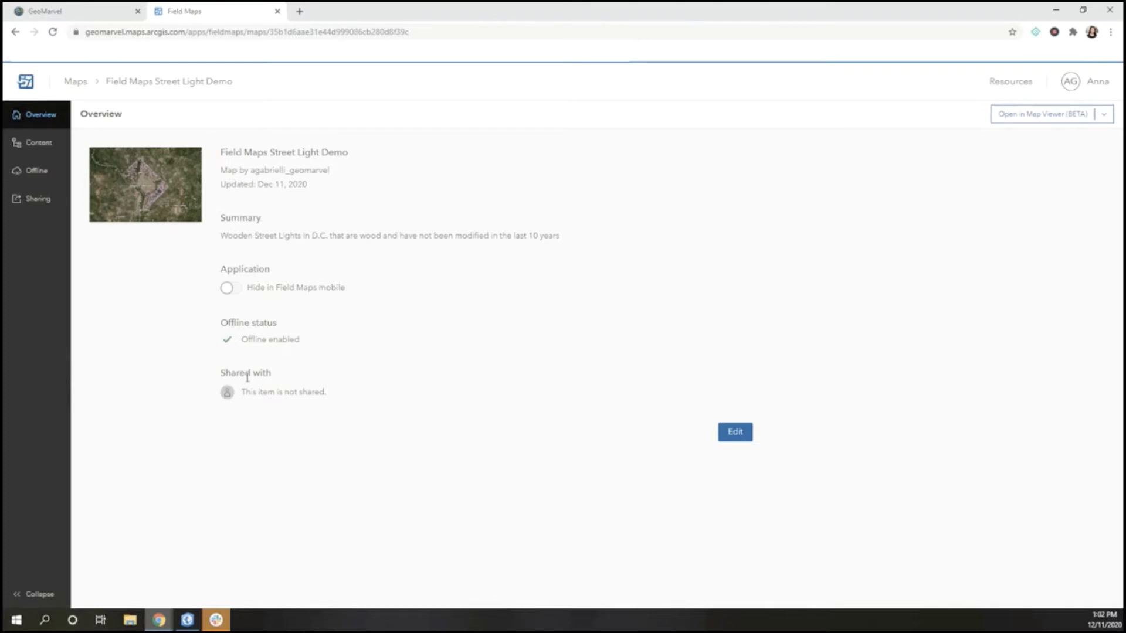
{"action": "left_click", "coordinate": [44, 150]}
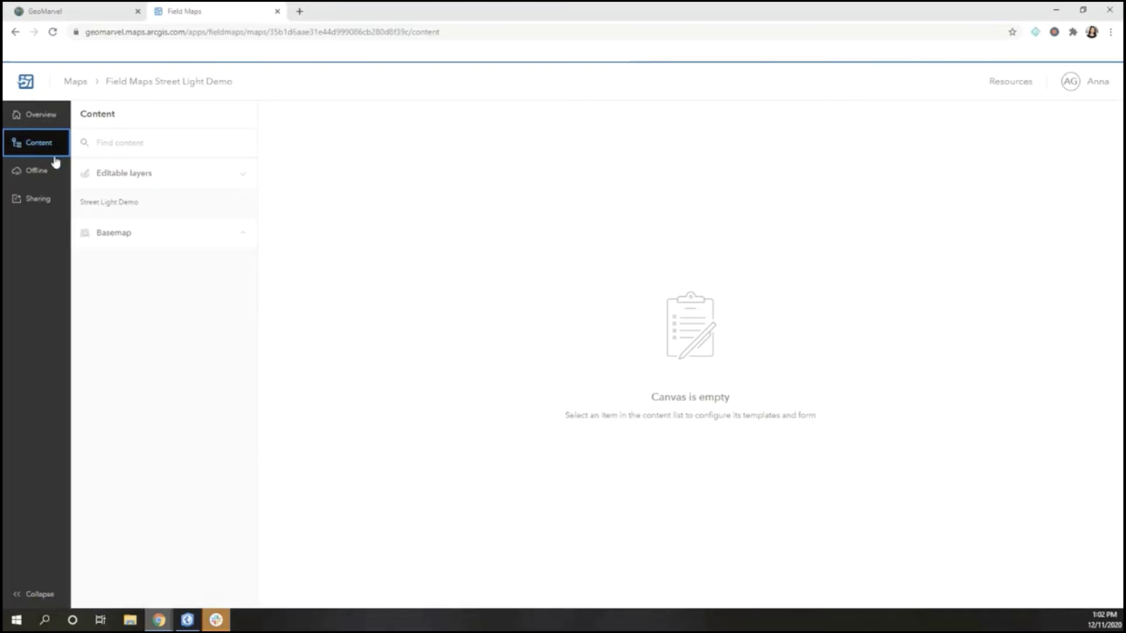
{"action": "left_click", "coordinate": [123, 202]}
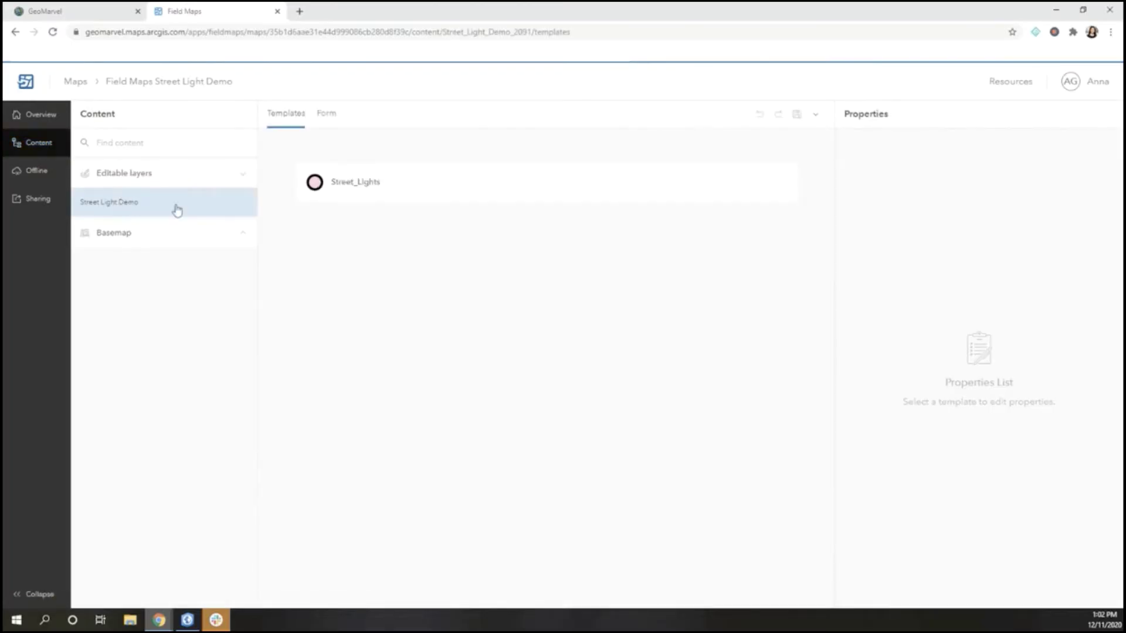
{"action": "left_click", "coordinate": [326, 114]}
Add the CONDITION_, LASTMODIFI and WHATMODIFI fields into the form group
{"action": "scroll", "coordinate": [915, 322], "scroll_direction": "down", "scroll_amount": 5}
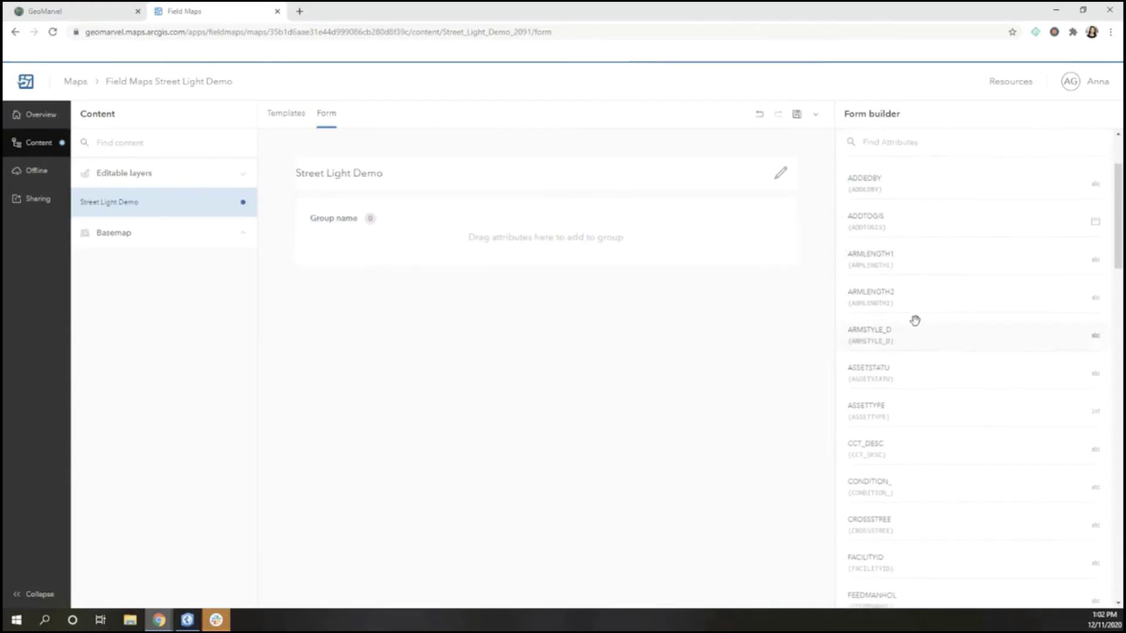
{"action": "left_click_drag", "start_coordinate": [932, 316], "coordinate": [569, 249]}
{"action": "scroll", "coordinate": [930, 334], "scroll_direction": "down", "scroll_amount": 6}
{"action": "left_click_drag", "start_coordinate": [932, 299], "coordinate": [575, 287]}
{"action": "scroll", "coordinate": [962, 327], "scroll_direction": "down", "scroll_amount": 10}
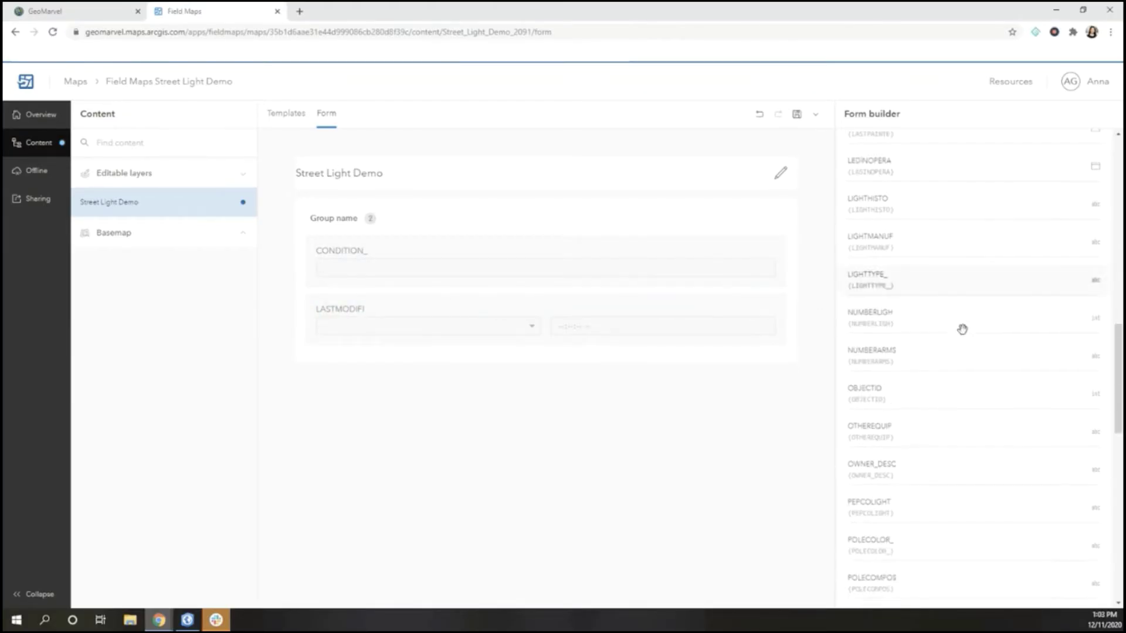
{"action": "left_click_drag", "start_coordinate": [907, 522], "coordinate": [512, 340]}
Name the form group 'Modifications' and describe it as pole condition and modification information
{"action": "left_click", "coordinate": [340, 218]}
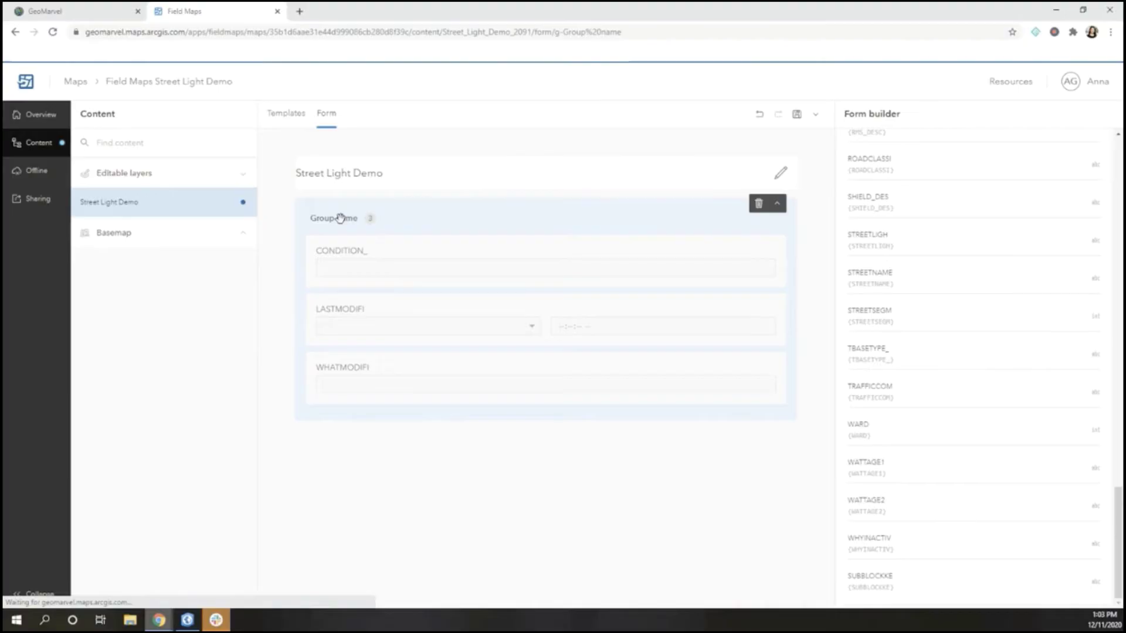
{"action": "type", "text": "Modifications"}
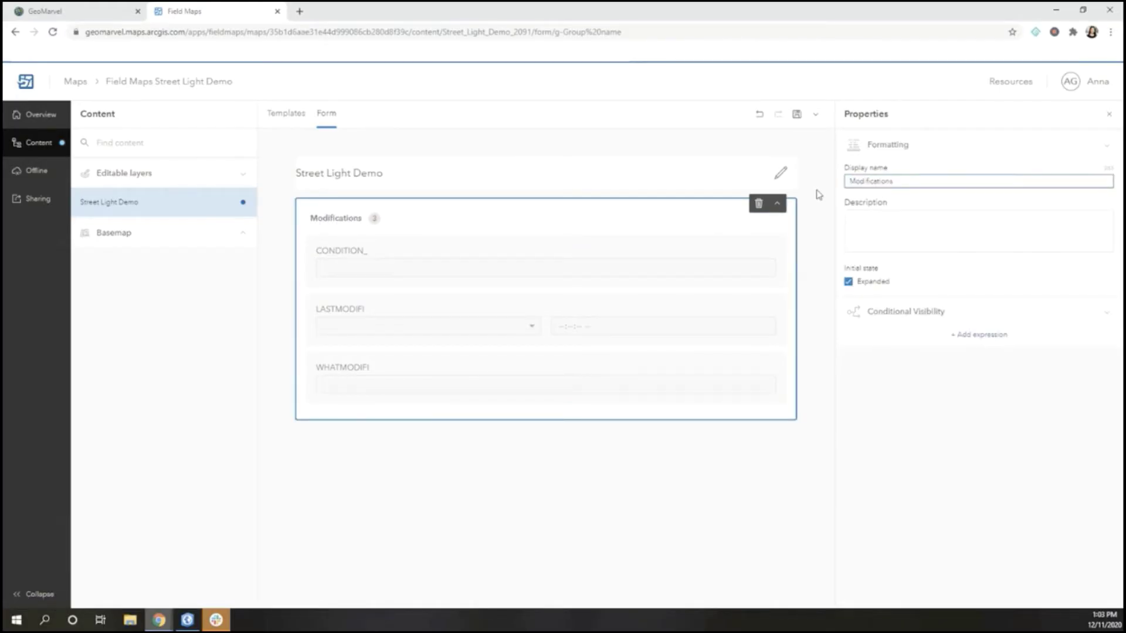
{"action": "left_click", "coordinate": [859, 227]}
{"action": "type", "text": "Information about the condition "}
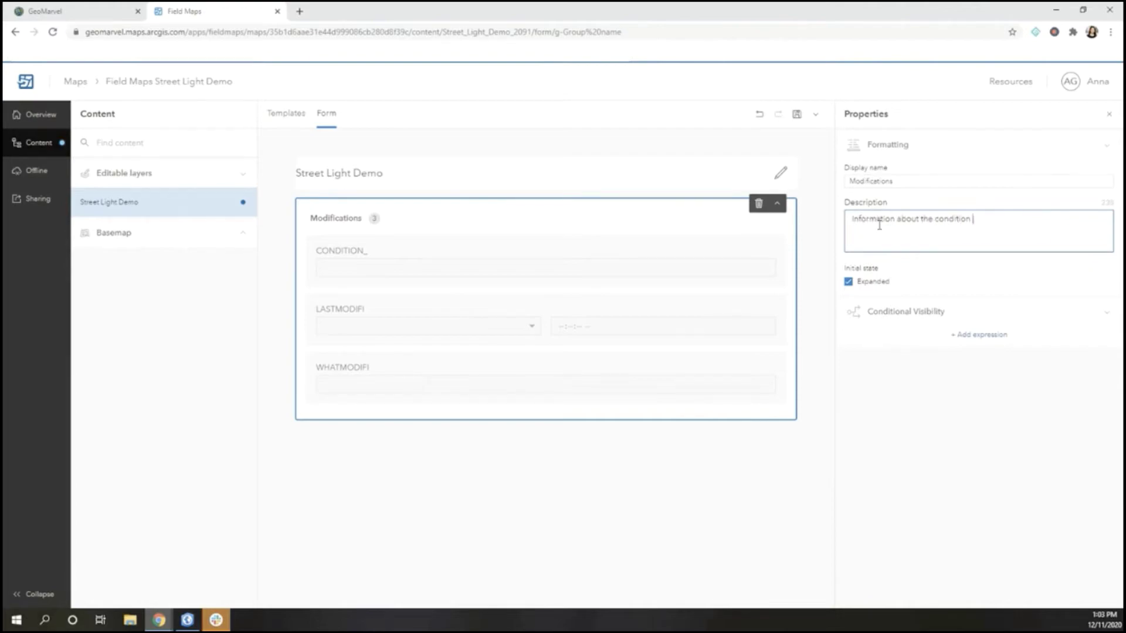
{"action": "type", "text": "of the street pole, dates of modifications, and what as modified."}
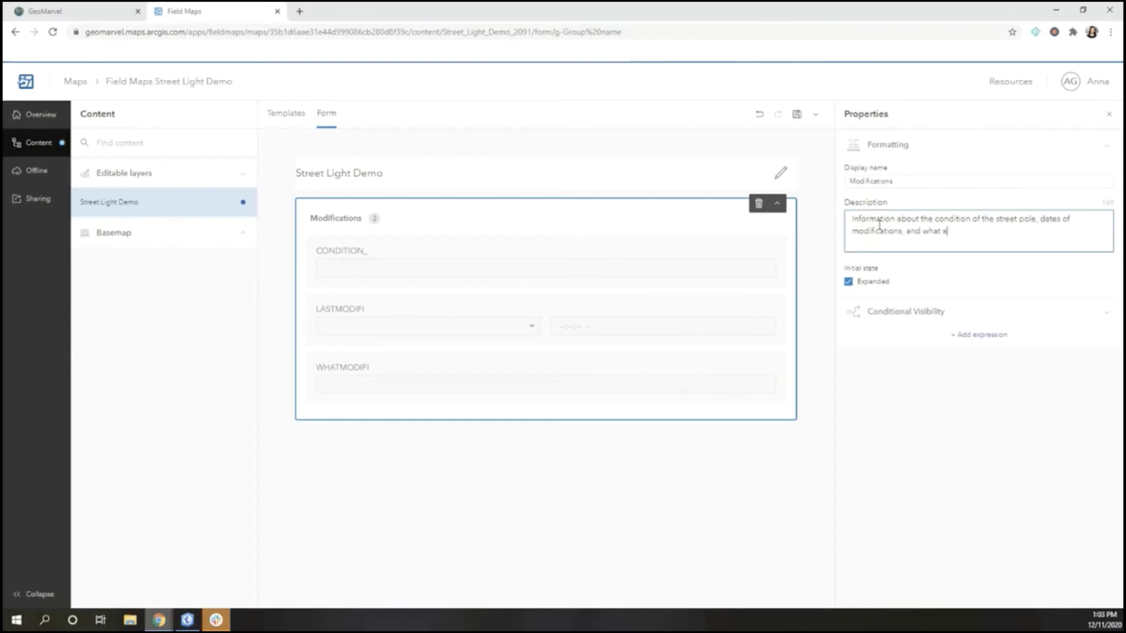
Change the CONDITION_ field's display name to CONDITION
{"action": "left_click", "coordinate": [543, 250]}
{"action": "left_click", "coordinate": [899, 182]}
{"action": "key", "text": "BackSpace"}
Add a Good/Bad hint to CONDITION and make it a required field
{"action": "left_click", "coordinate": [873, 283]}
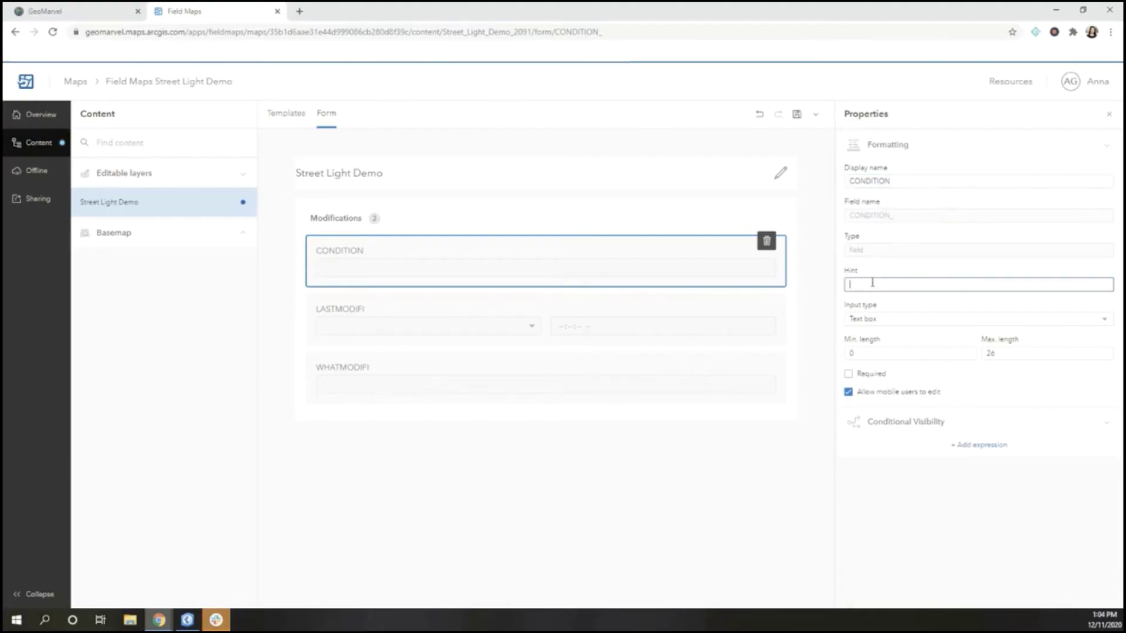
{"action": "type", "text": "Good/Bad"}
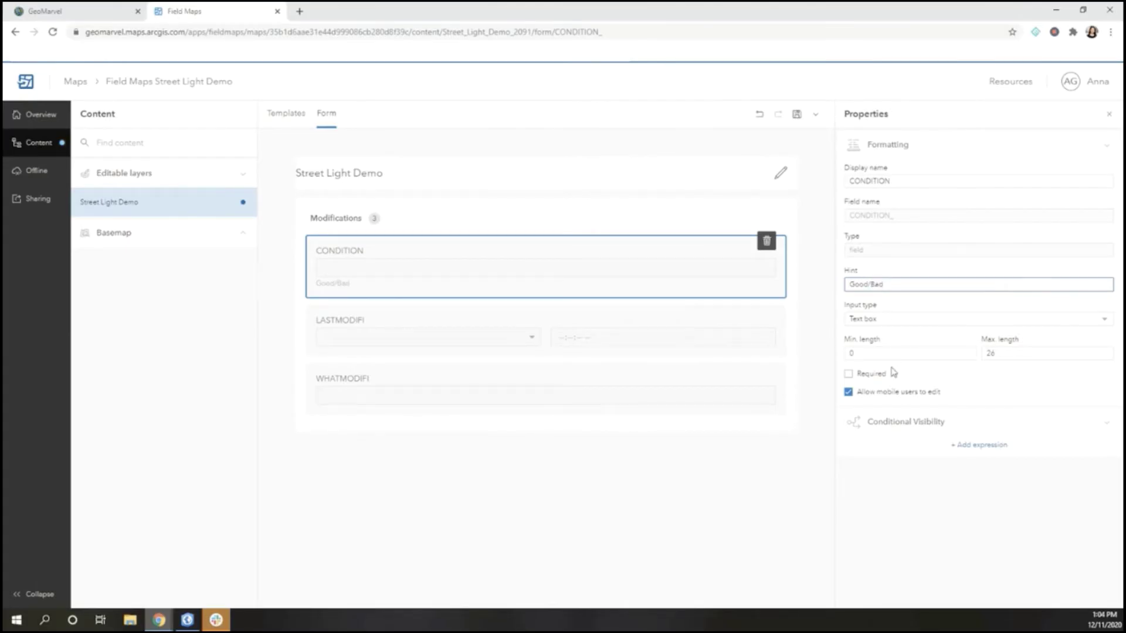
{"action": "left_click", "coordinate": [848, 373]}
Rename LASTMODIFI to LAST MODIFIED, hint 'Date of last modification', with a date range from 12/11/2020
{"action": "left_click", "coordinate": [592, 336]}
{"action": "left_click", "coordinate": [866, 181]}
{"action": "left_click", "coordinate": [906, 181]}
{"action": "type", "text": "ED"}
{"action": "left_click", "coordinate": [895, 283]}
{"action": "type", "text": "Date of last modification"}
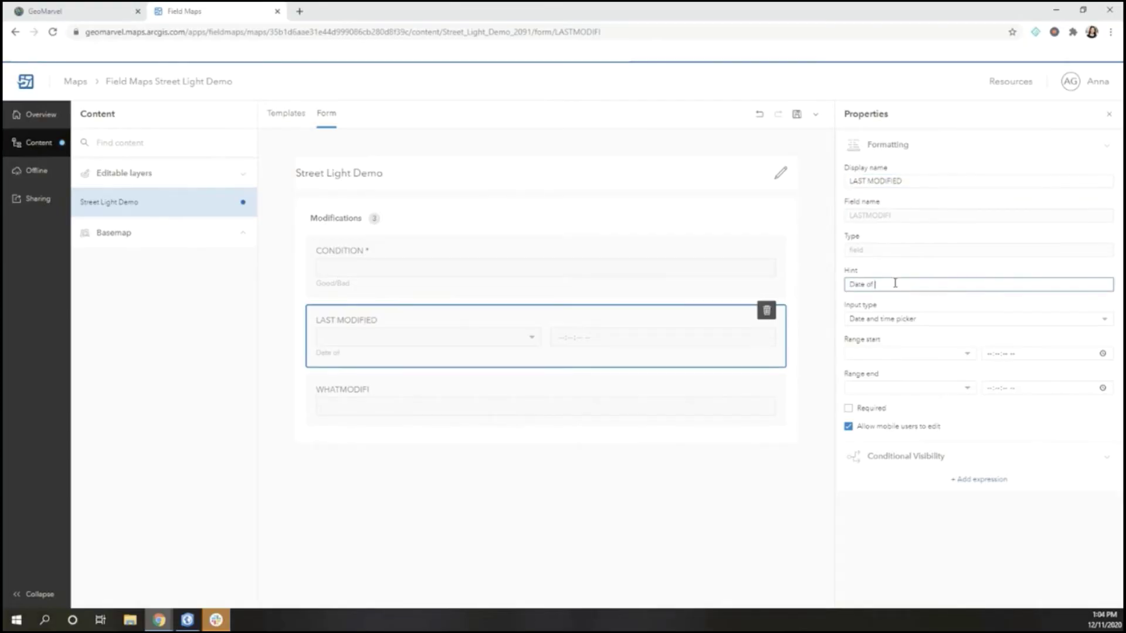
{"action": "left_click", "coordinate": [906, 353]}
{"action": "left_click", "coordinate": [947, 393]}
{"action": "left_click", "coordinate": [948, 388]}
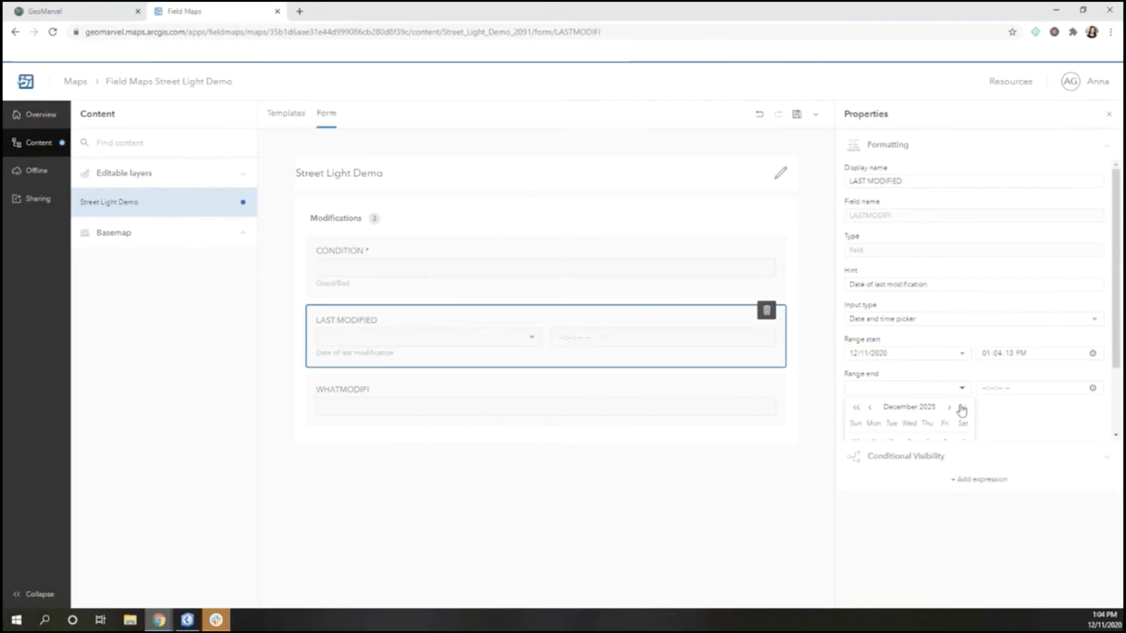
{"action": "left_click", "coordinate": [907, 432]}
Rename WHATMODIFI to WHAT MODIFIED, hint 'What, if anything, was modified during inspection', and save
{"action": "left_click", "coordinate": [545, 404]}
{"action": "left_click", "coordinate": [870, 182]}
{"action": "left_click", "coordinate": [955, 181]}
{"action": "type", "text": "ED"}
{"action": "left_click", "coordinate": [885, 284]}
{"action": "type", "text": "What, if anything, wass"}
{"action": "key", "text": "BackSpace"}
{"action": "type", "text": "modified during inspection"}
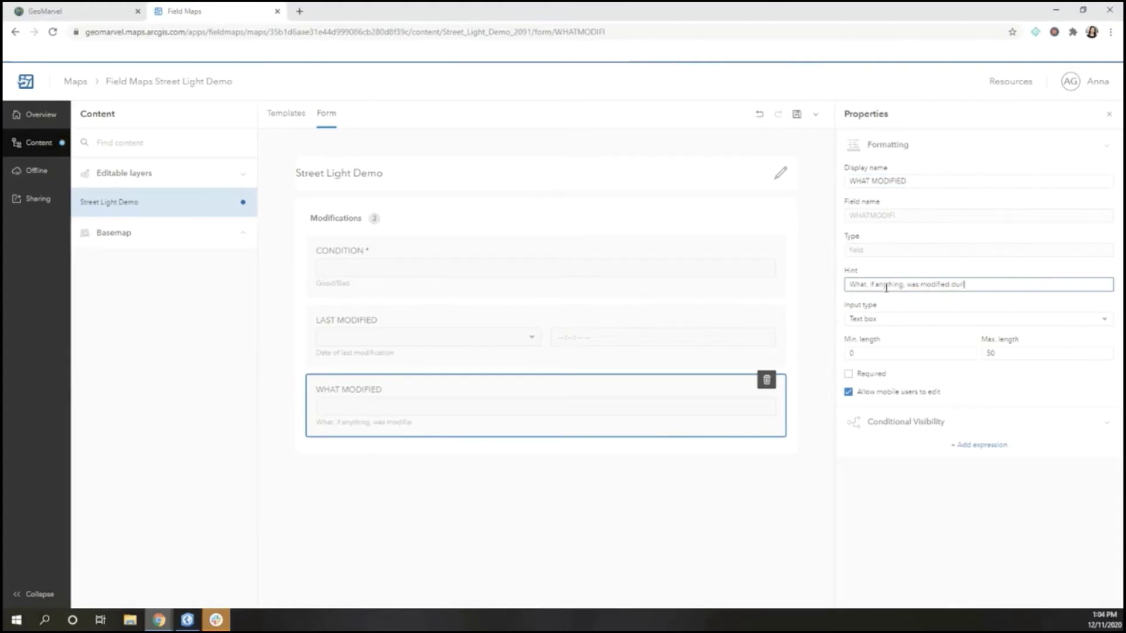
{"action": "left_click", "coordinate": [825, 437]}
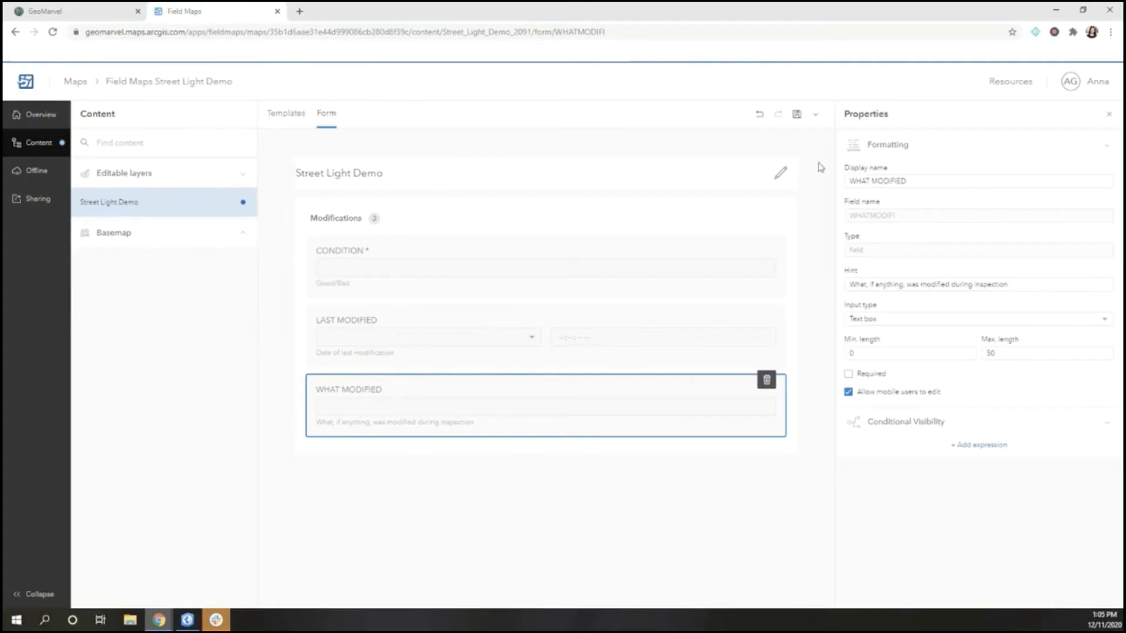
{"action": "left_click", "coordinate": [796, 114]}
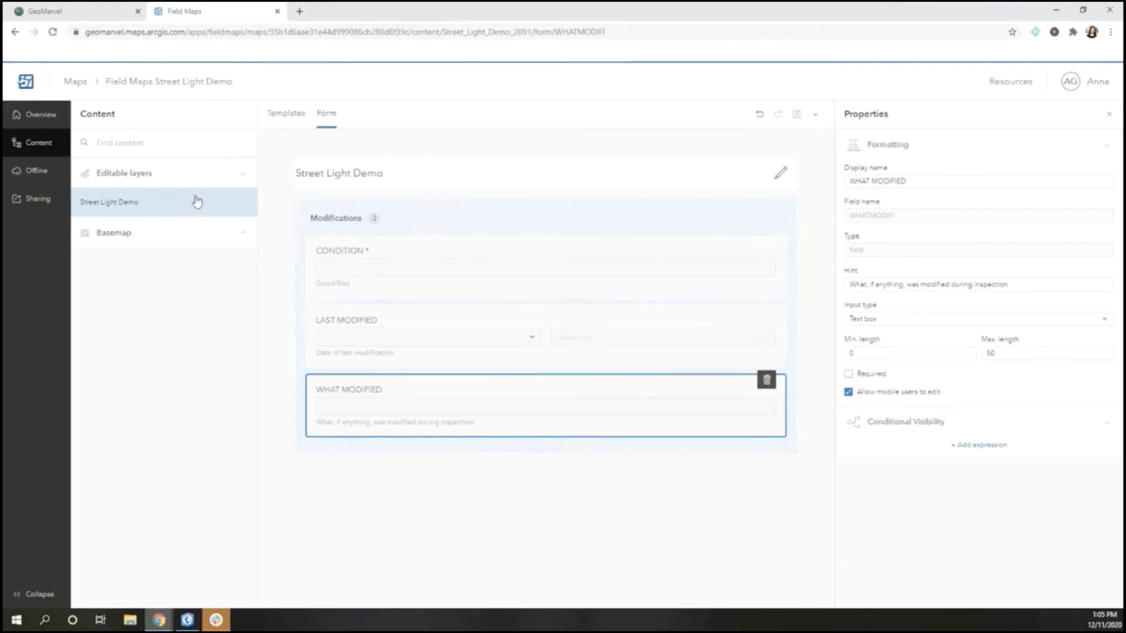
Create an offline map area named Field Maps Street Light Demo_OfflineInspection1
{"action": "left_click", "coordinate": [41, 172]}
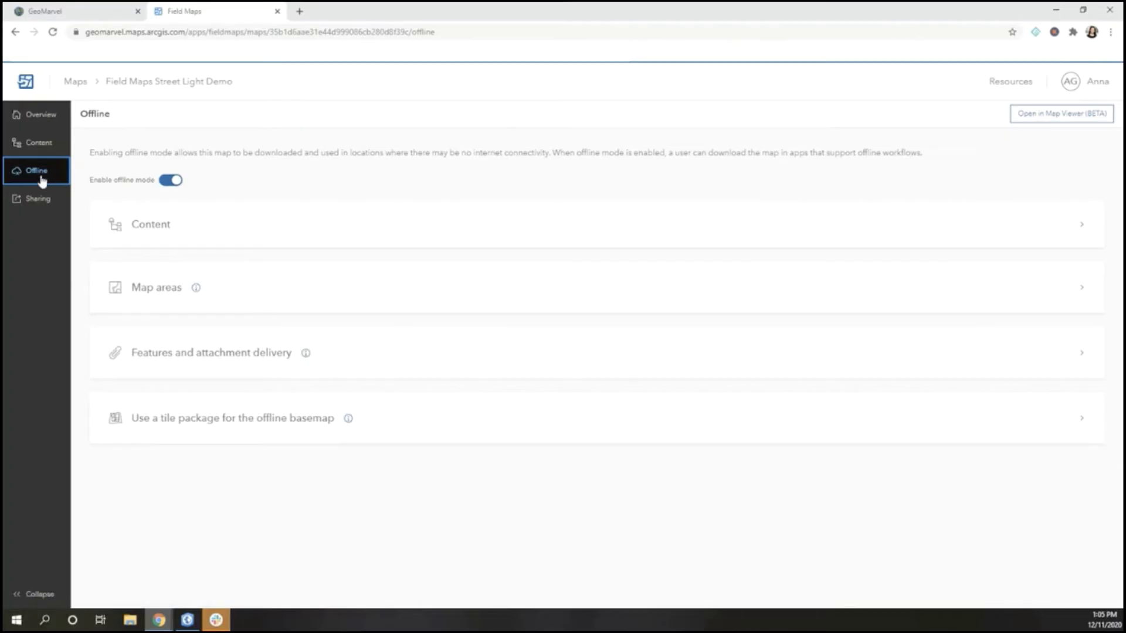
{"action": "left_click", "coordinate": [157, 291]}
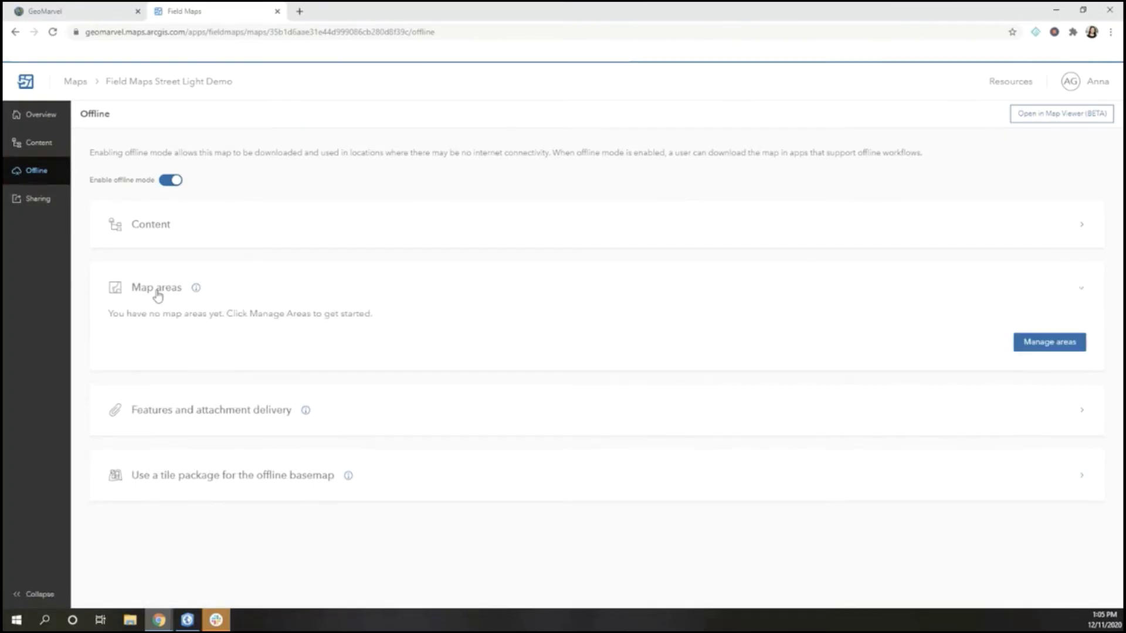
{"action": "left_click", "coordinate": [1027, 345]}
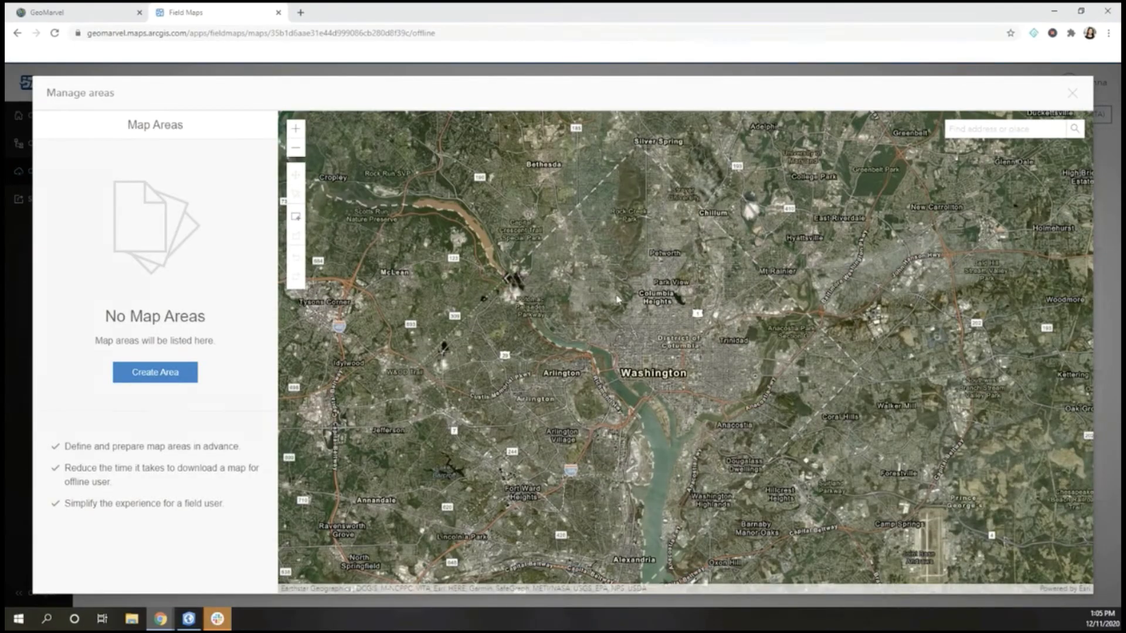
{"action": "left_click", "coordinate": [159, 369]}
{"action": "key", "text": "BackSpace"}
{"action": "key", "text": "BackSpace"}
{"action": "key", "text": "BackSpace"}
{"action": "type", "text": "OfflineInspe"}
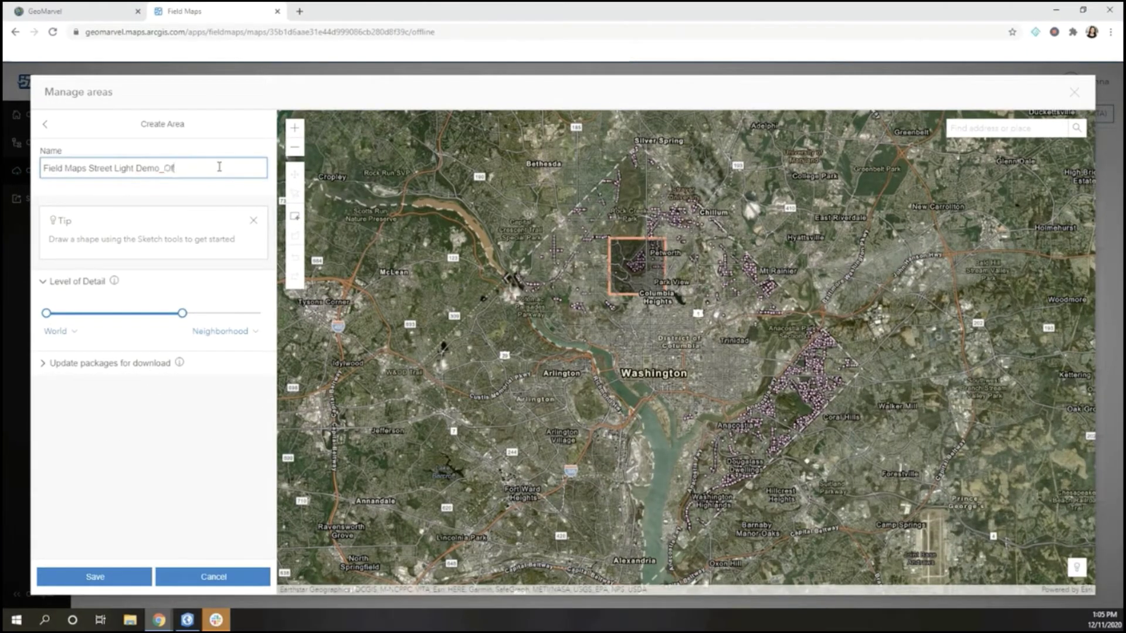
{"action": "type", "text": "ction1"}
{"action": "left_click", "coordinate": [96, 576]}
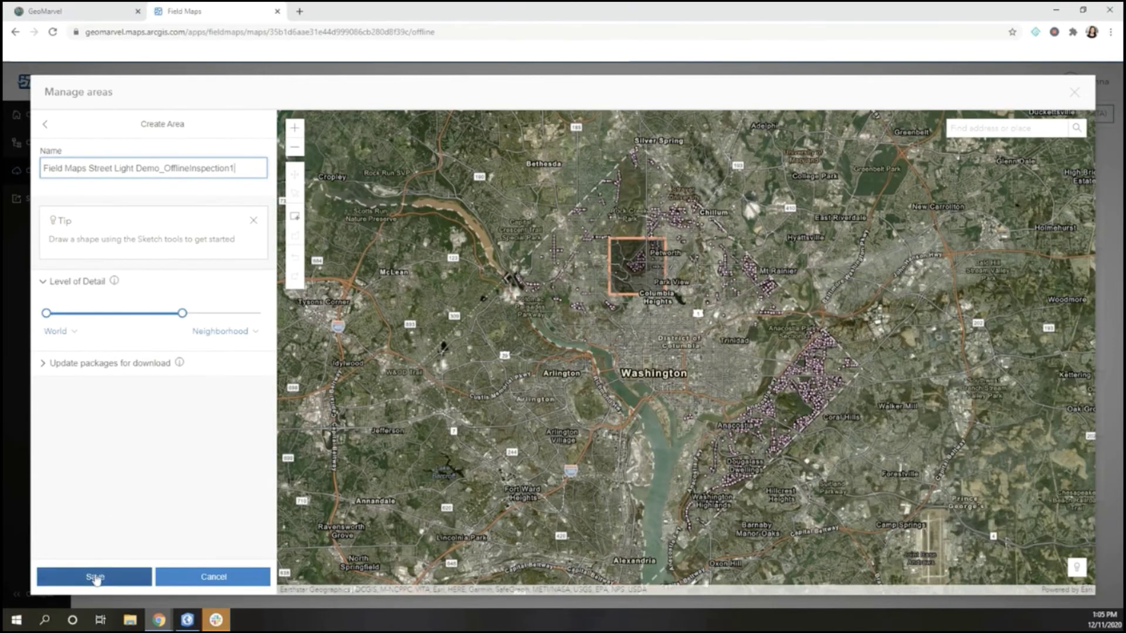
{"action": "left_click", "coordinate": [96, 577]}
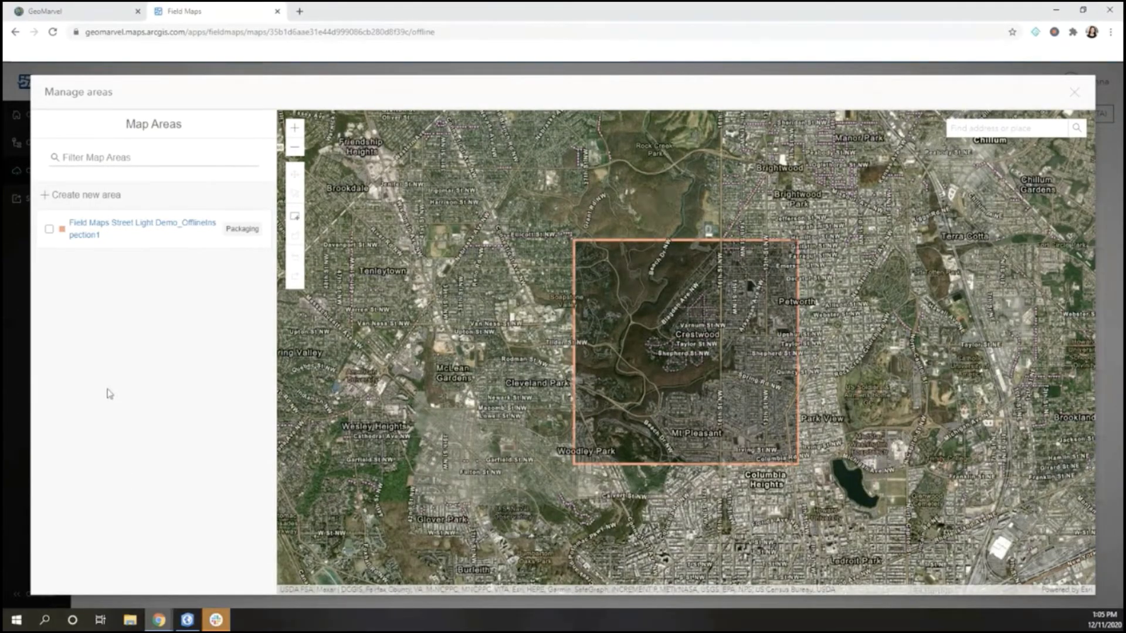
Delete the new offline map area and close the map area manager
{"action": "left_click", "coordinate": [159, 227]}
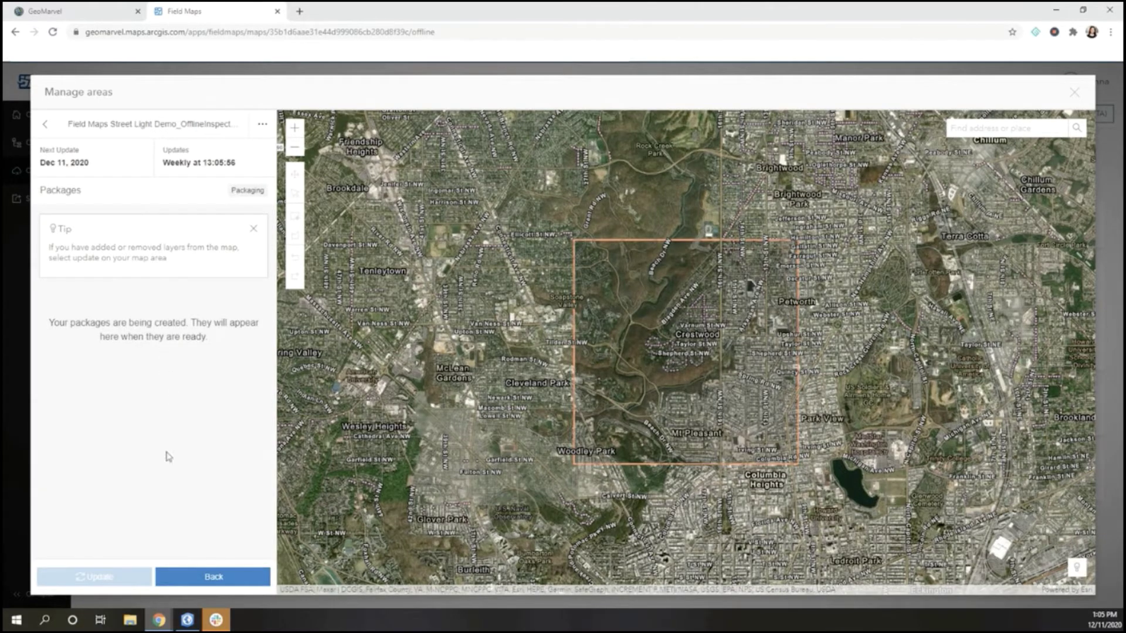
{"action": "left_click", "coordinate": [229, 577]}
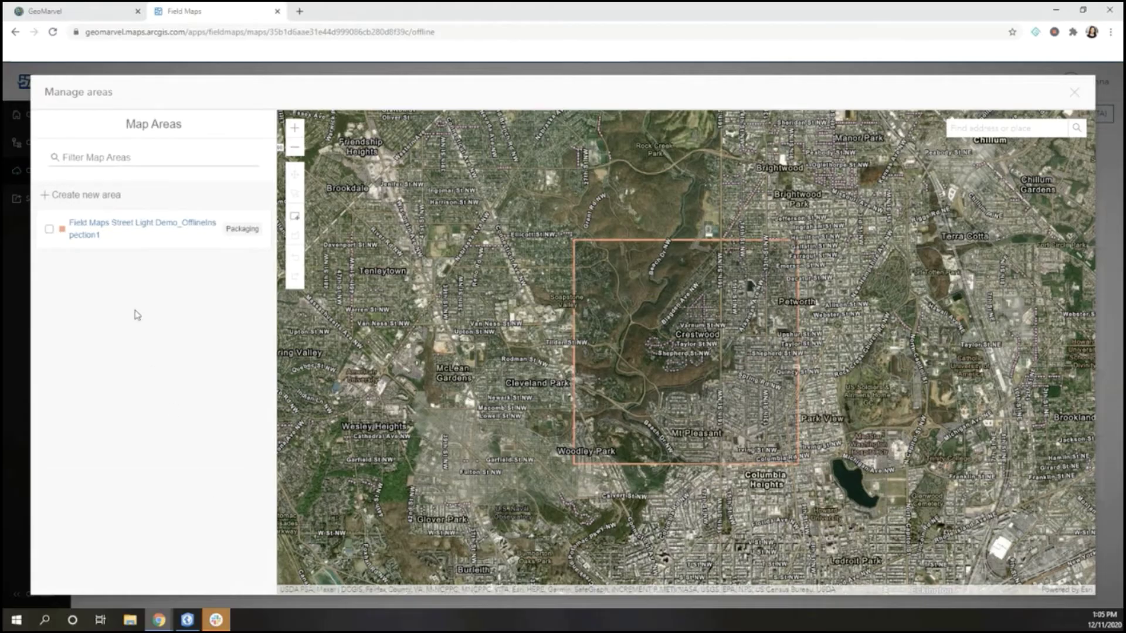
{"action": "left_click", "coordinate": [48, 231]}
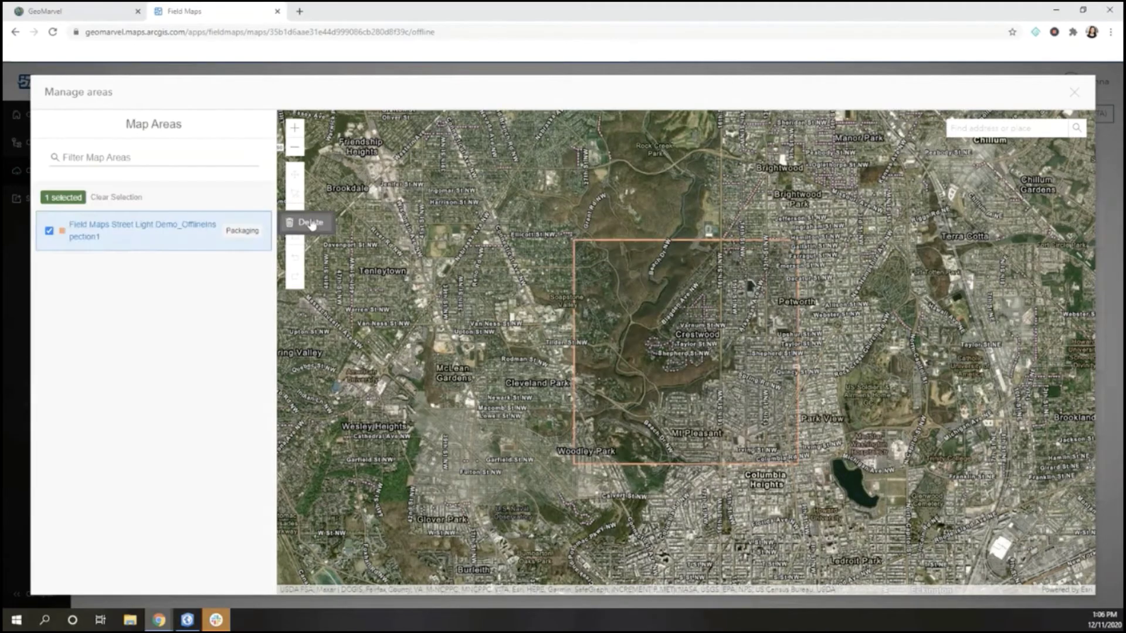
{"action": "left_click", "coordinate": [309, 222]}
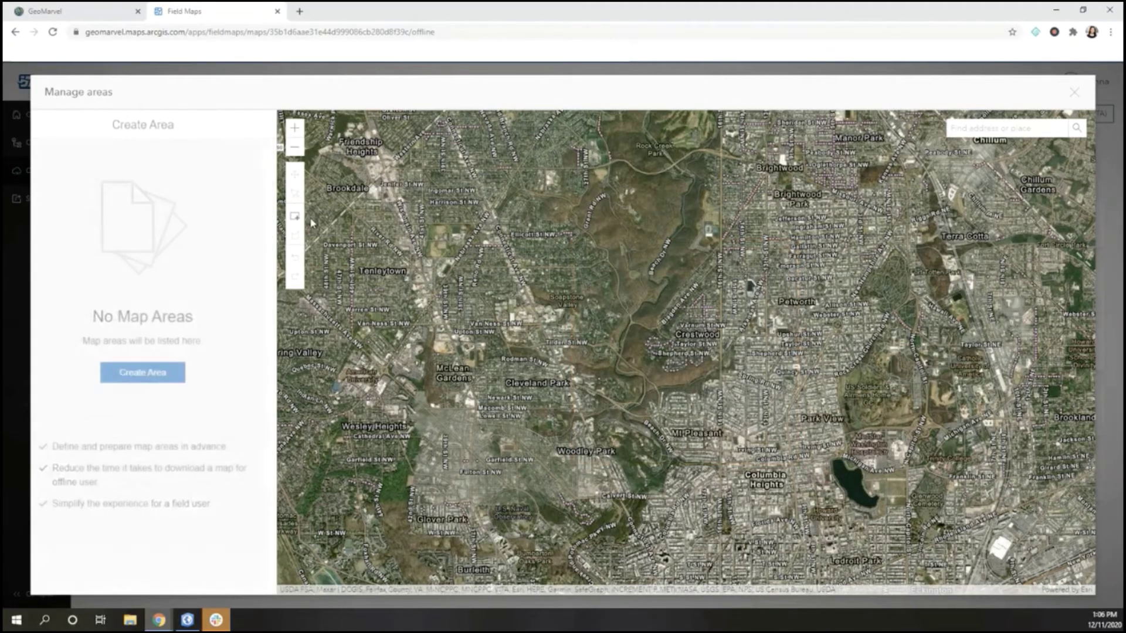
{"action": "left_click", "coordinate": [1073, 93]}
Set the Street Light Demo map's sharing level to Organization and save it
{"action": "left_click", "coordinate": [39, 199]}
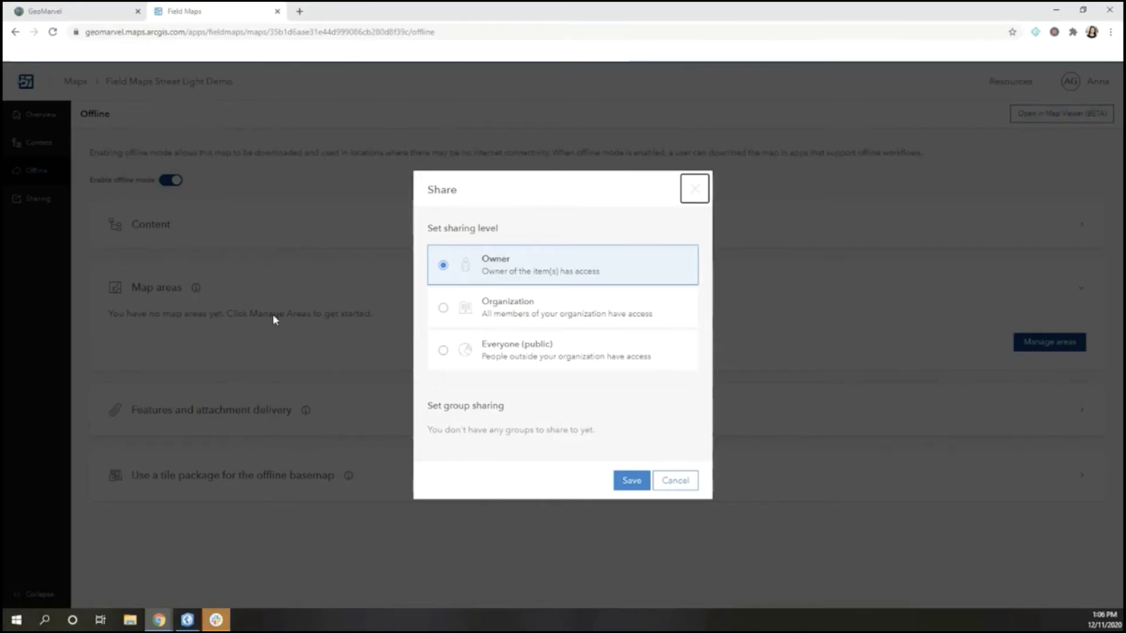
{"action": "left_click", "coordinate": [450, 310]}
{"action": "left_click", "coordinate": [630, 488]}
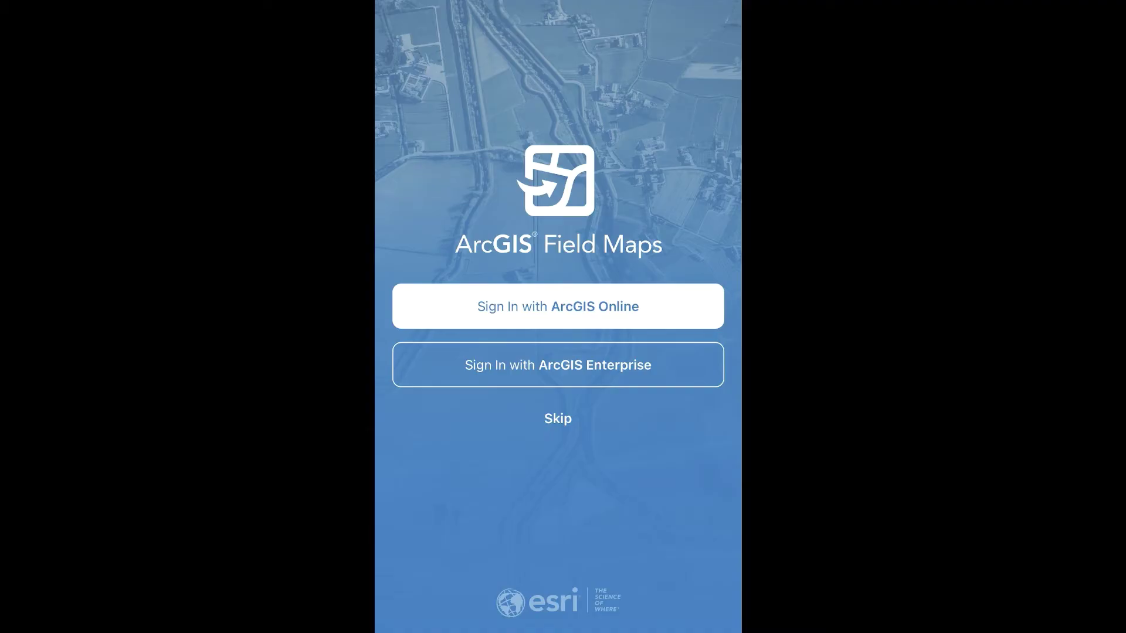
Sign in to ArcGIS Online with the account username and password to load the Washington street light map
{"action": "left_click", "coordinate": [557, 306]}
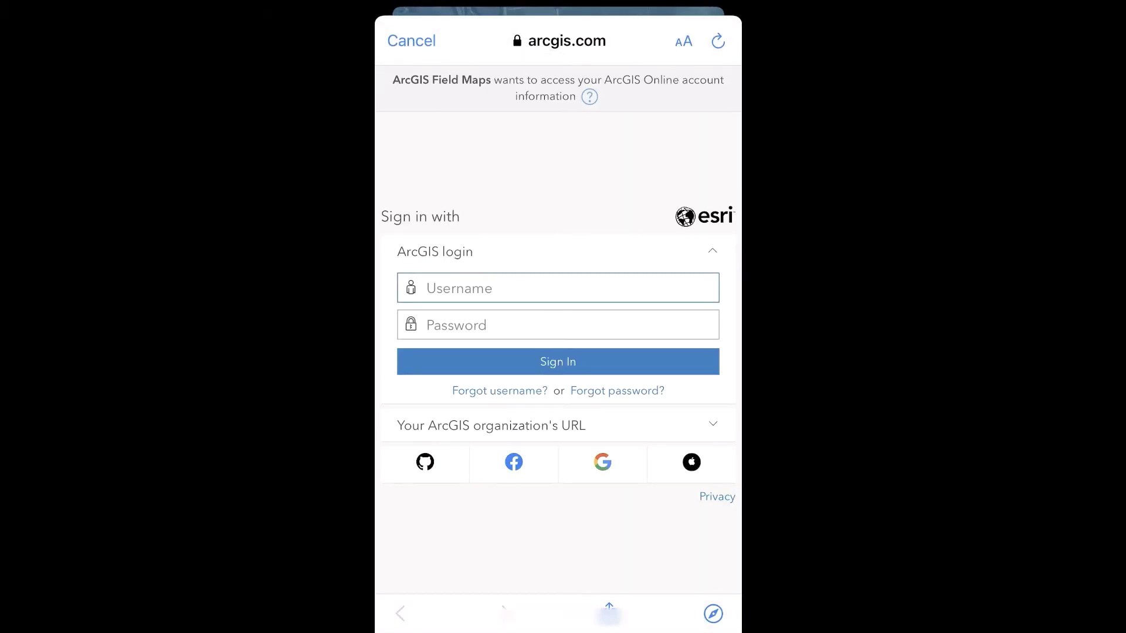
{"action": "left_click", "coordinate": [557, 288]}
{"action": "type", "text": "egisuser"}
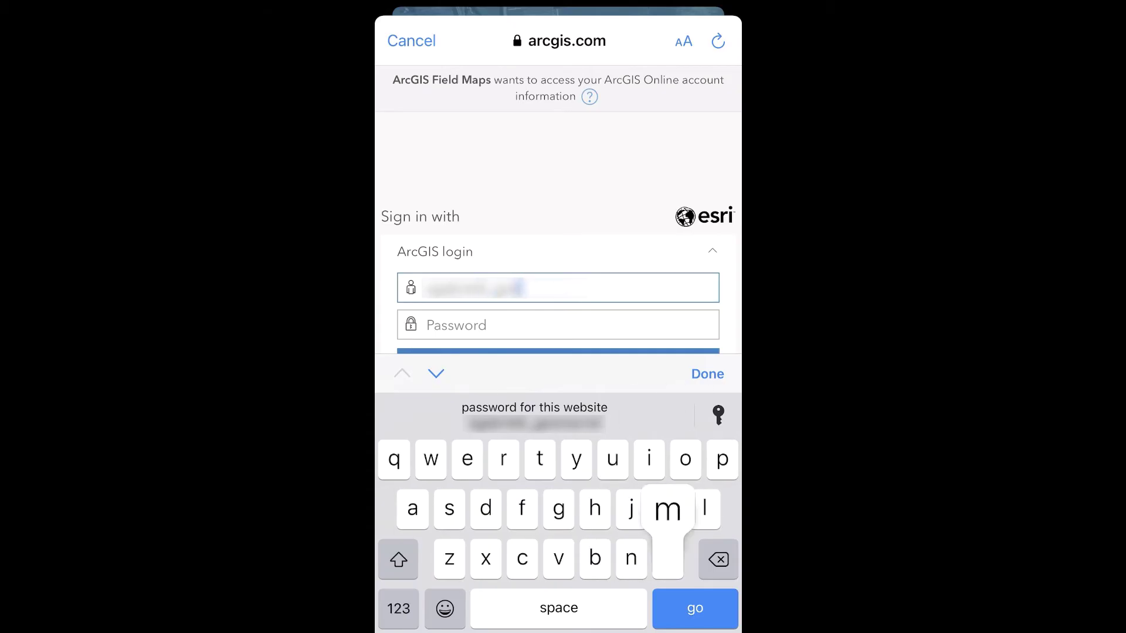
{"action": "left_click", "coordinate": [558, 324]}
{"action": "type", "text": "abcdefghijklmnopqr"}
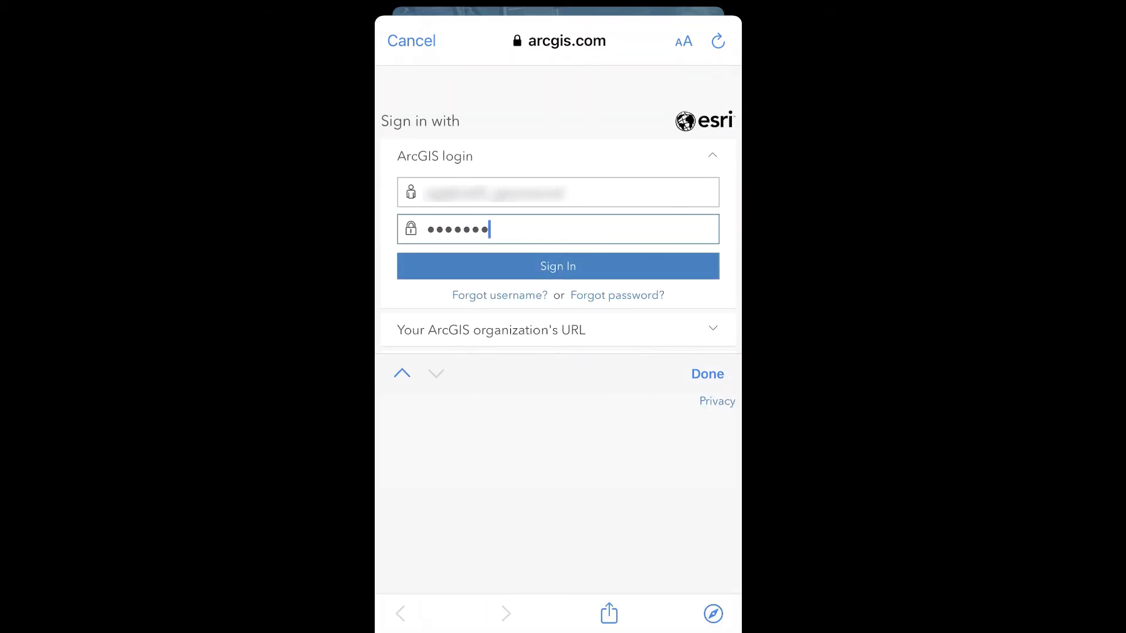
{"action": "key", "text": "Return"}
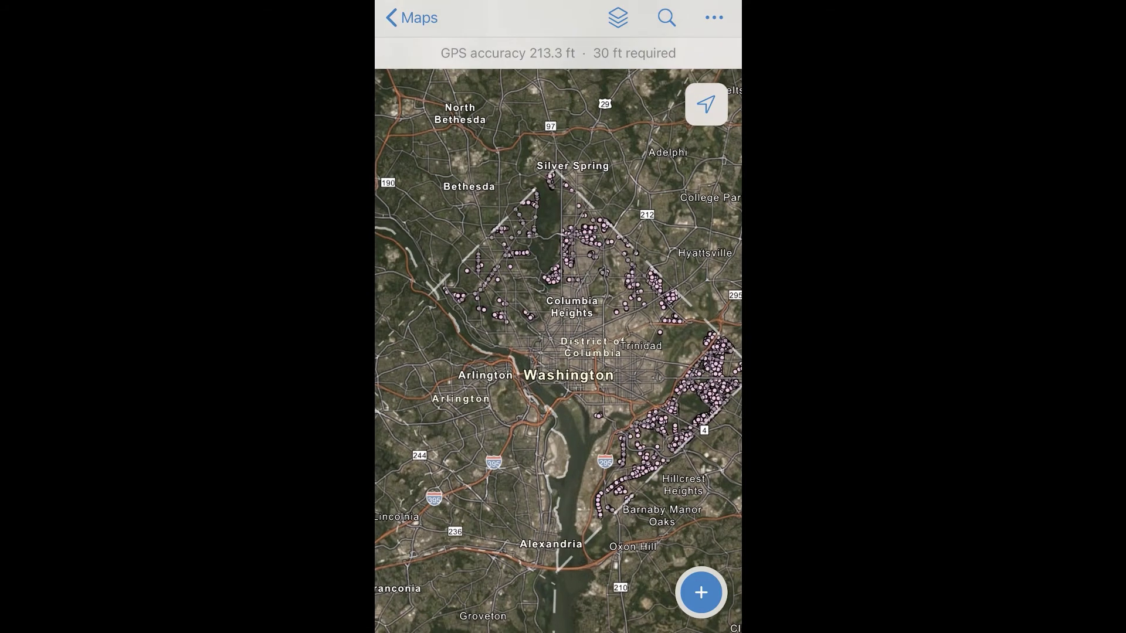
Search for the recent 24th St NE result and view its details to center the map on Woodridge
{"action": "left_click", "coordinate": [618, 18]}
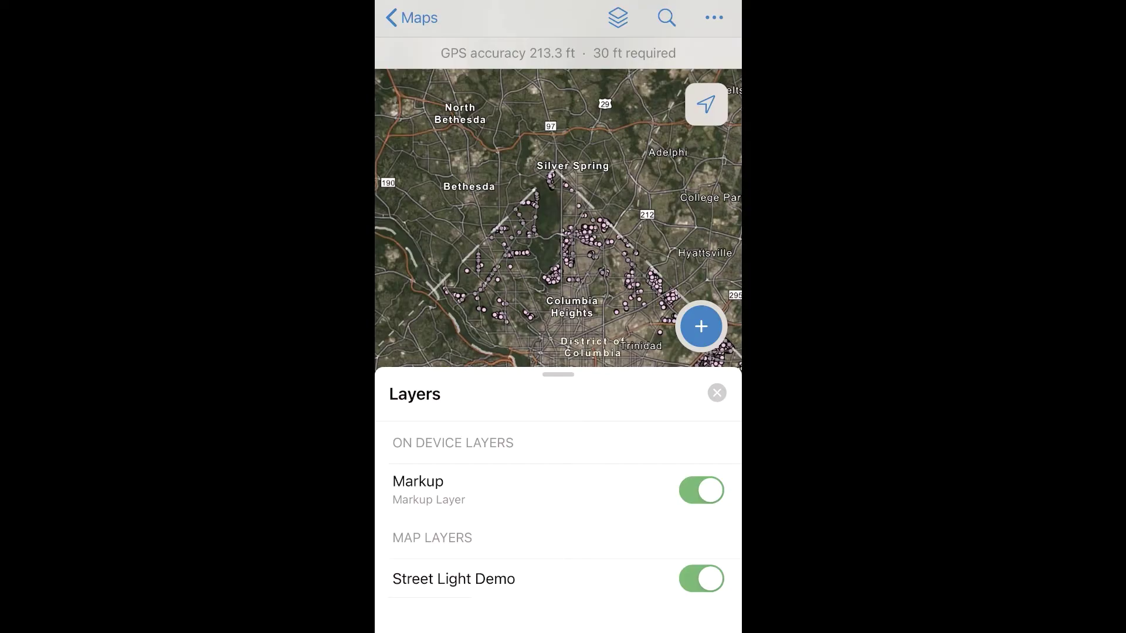
{"action": "left_click", "coordinate": [667, 18]}
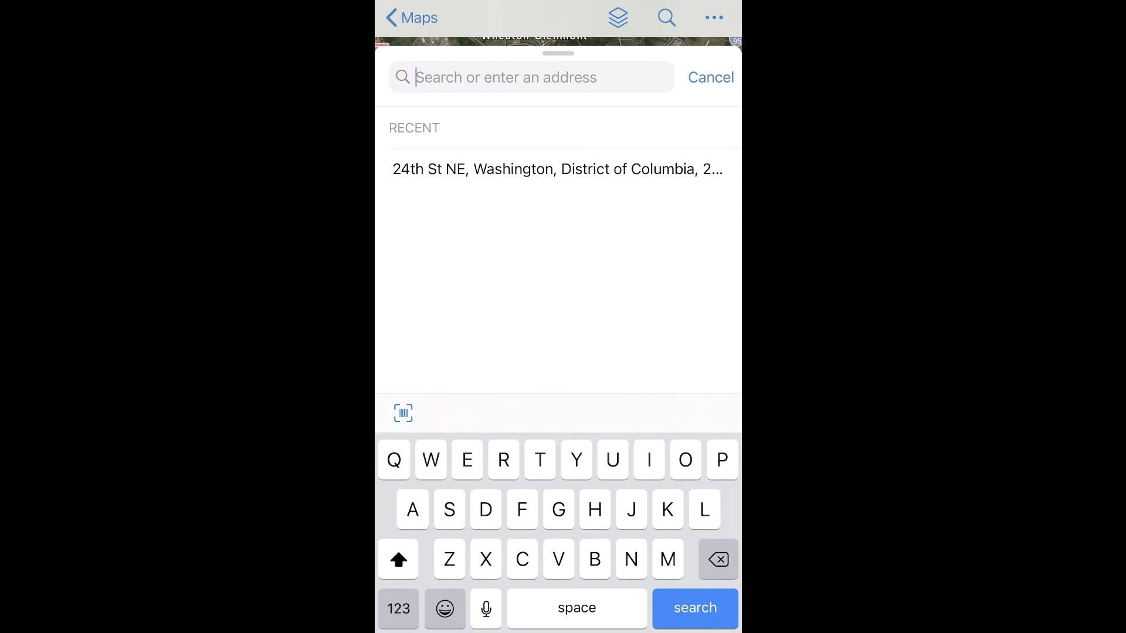
{"action": "left_click", "coordinate": [557, 169]}
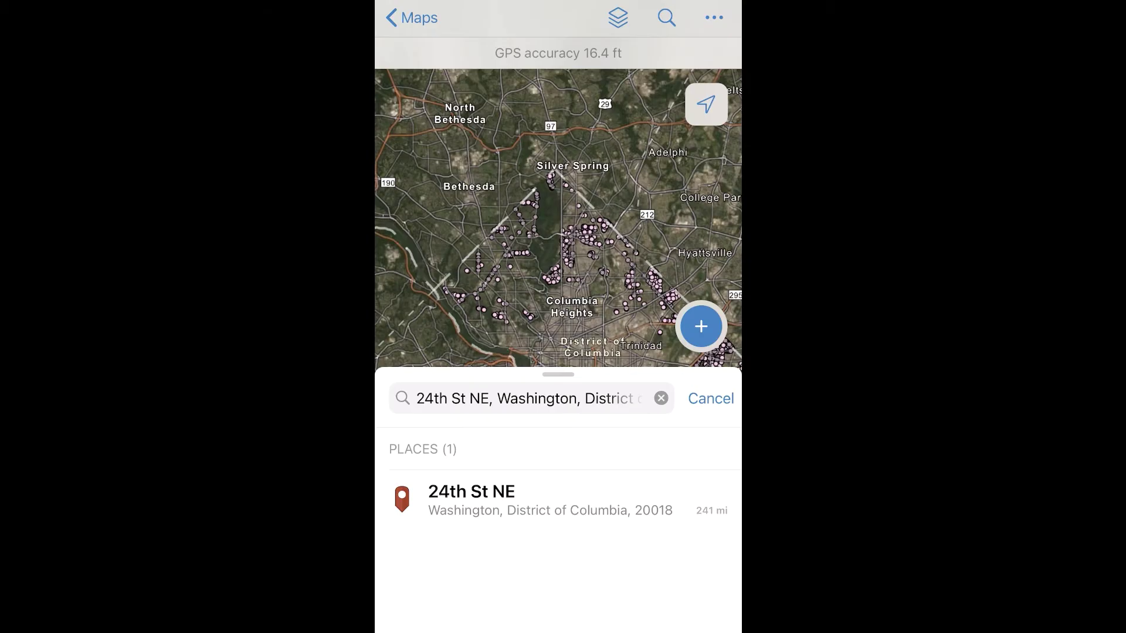
{"action": "left_click", "coordinate": [550, 500]}
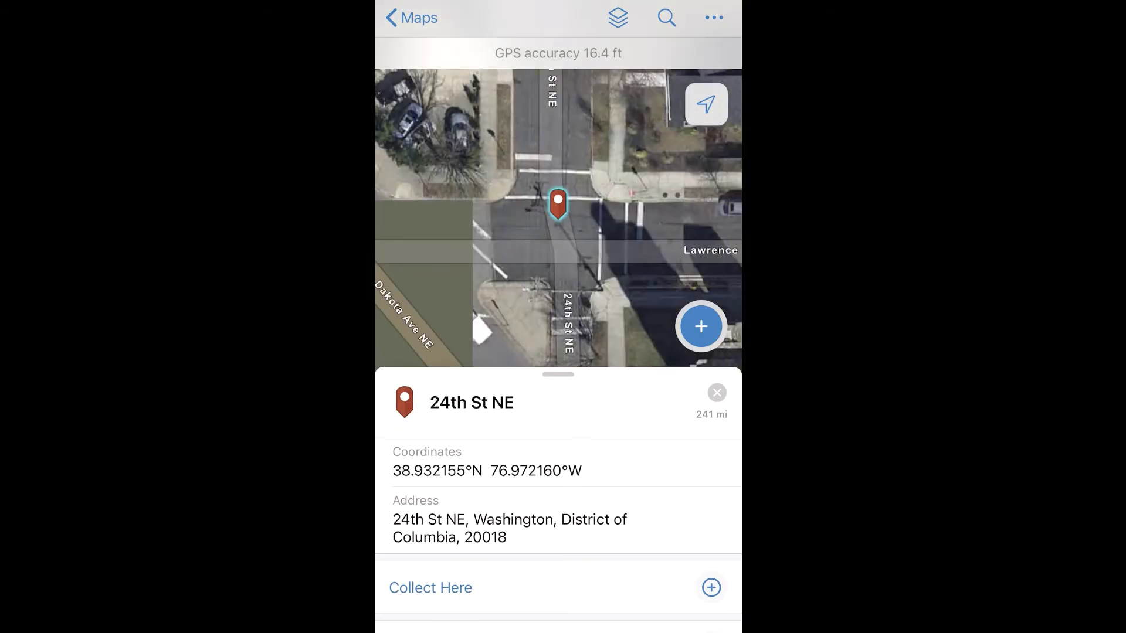
{"action": "left_click", "coordinate": [717, 392]}
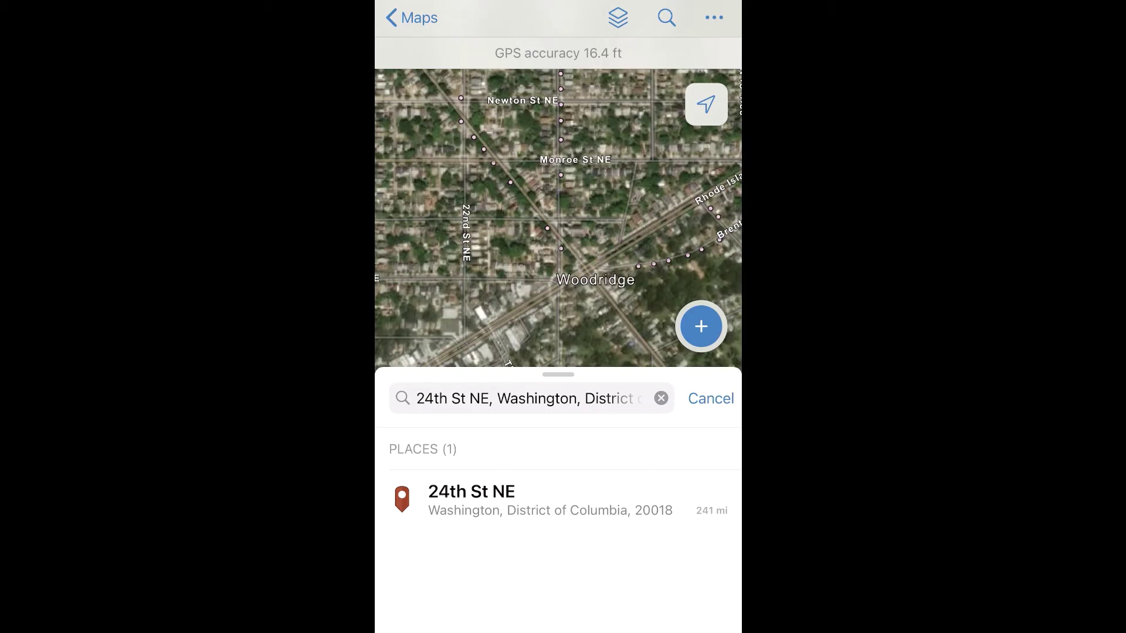
{"action": "left_click", "coordinate": [710, 398]}
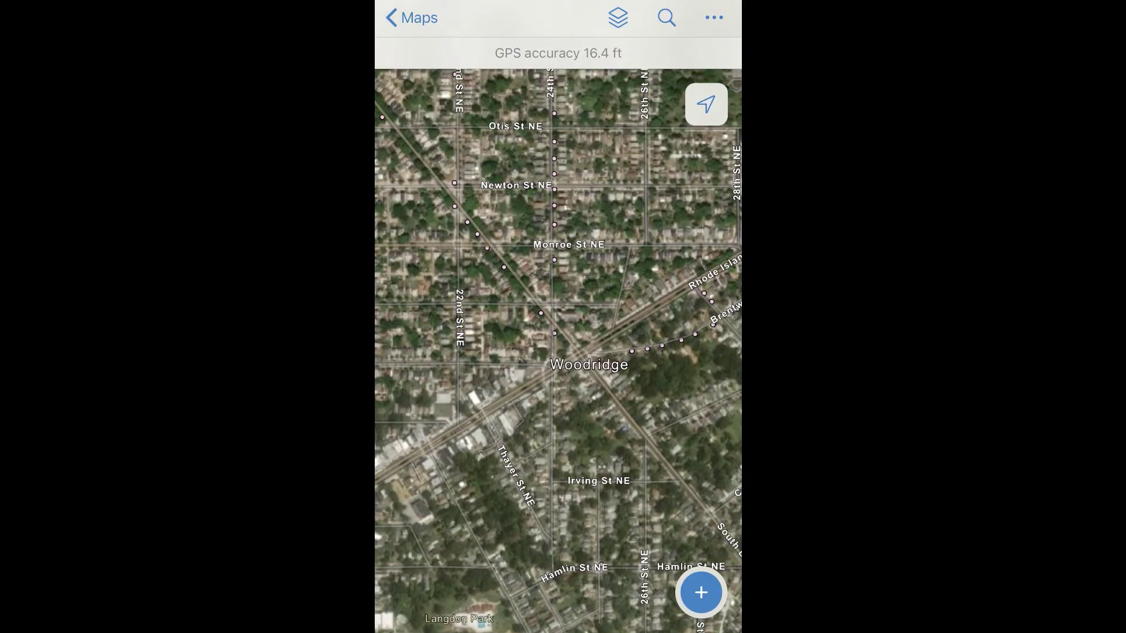
Switch the basemap from imagery to a light street style, then start an Edit Multiple selection
{"action": "left_click", "coordinate": [714, 17]}
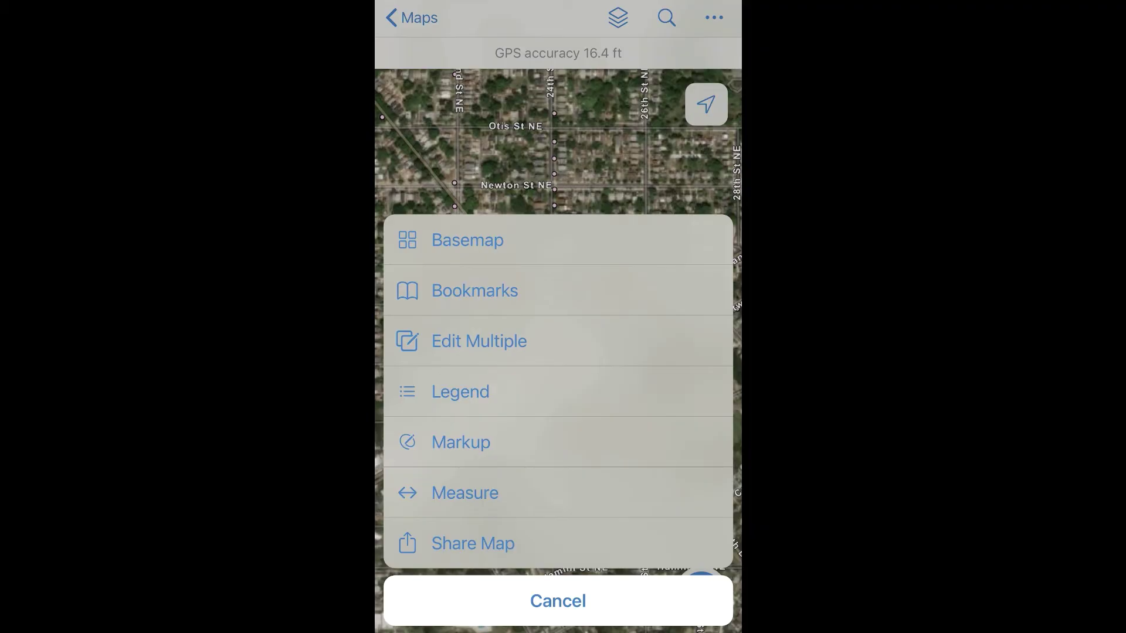
{"action": "left_click", "coordinate": [468, 239]}
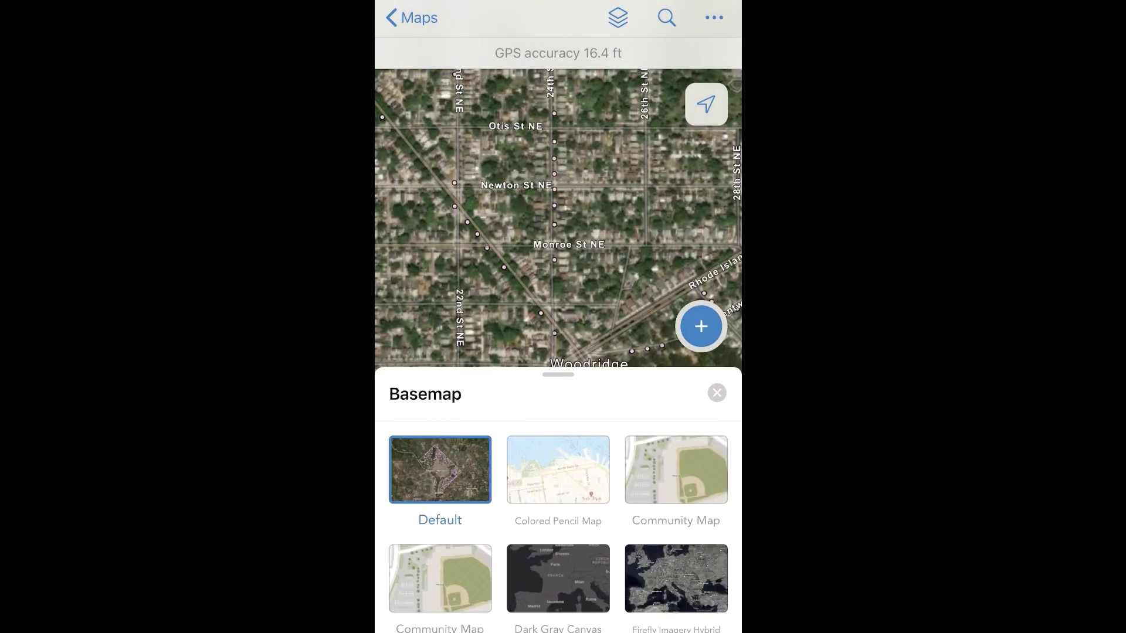
{"action": "scroll", "coordinate": [557, 498], "scroll_direction": "down", "scroll_amount": 10}
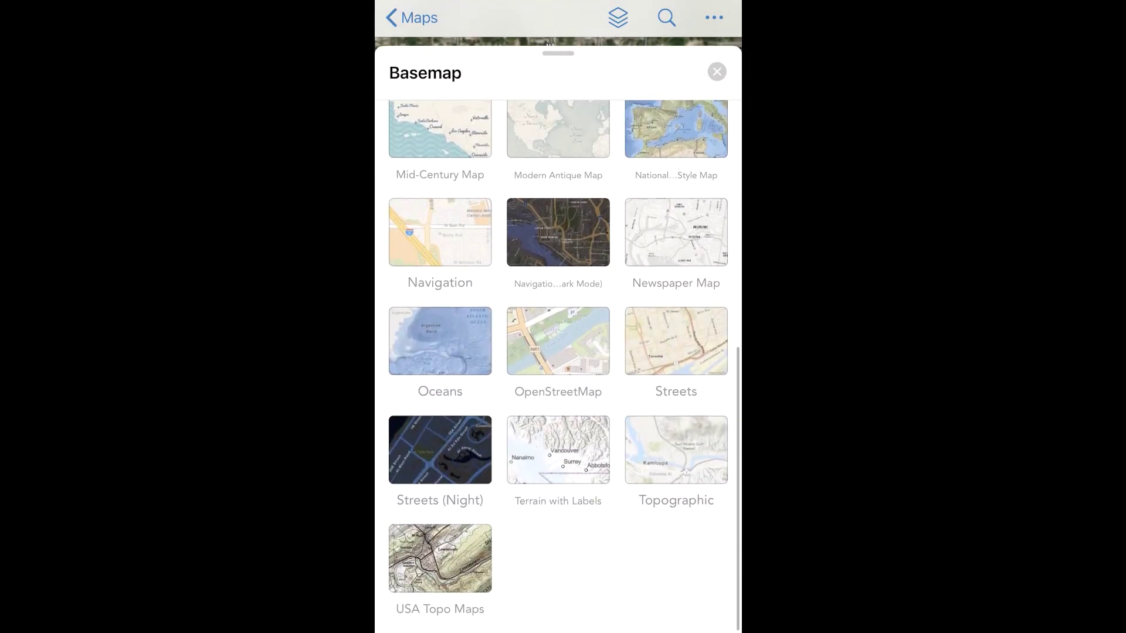
{"action": "scroll", "coordinate": [557, 363], "scroll_direction": "up", "scroll_amount": 10}
{"action": "left_click_drag", "start_coordinate": [557, 235], "coordinate": [558, 557]}
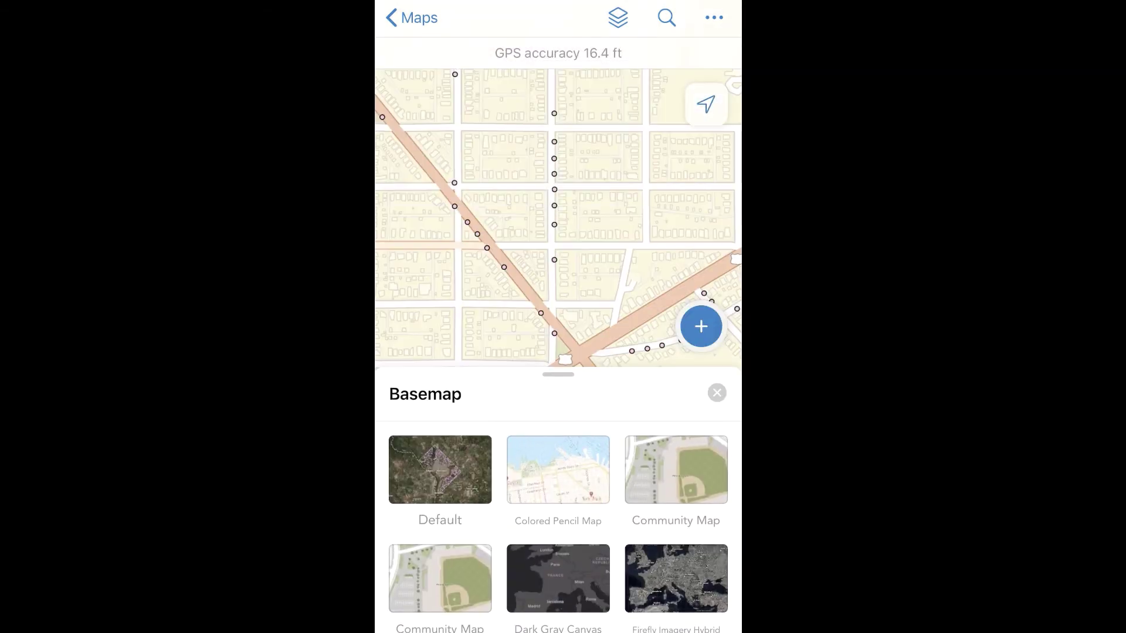
{"action": "left_click_drag", "start_coordinate": [558, 387], "coordinate": [558, 504]}
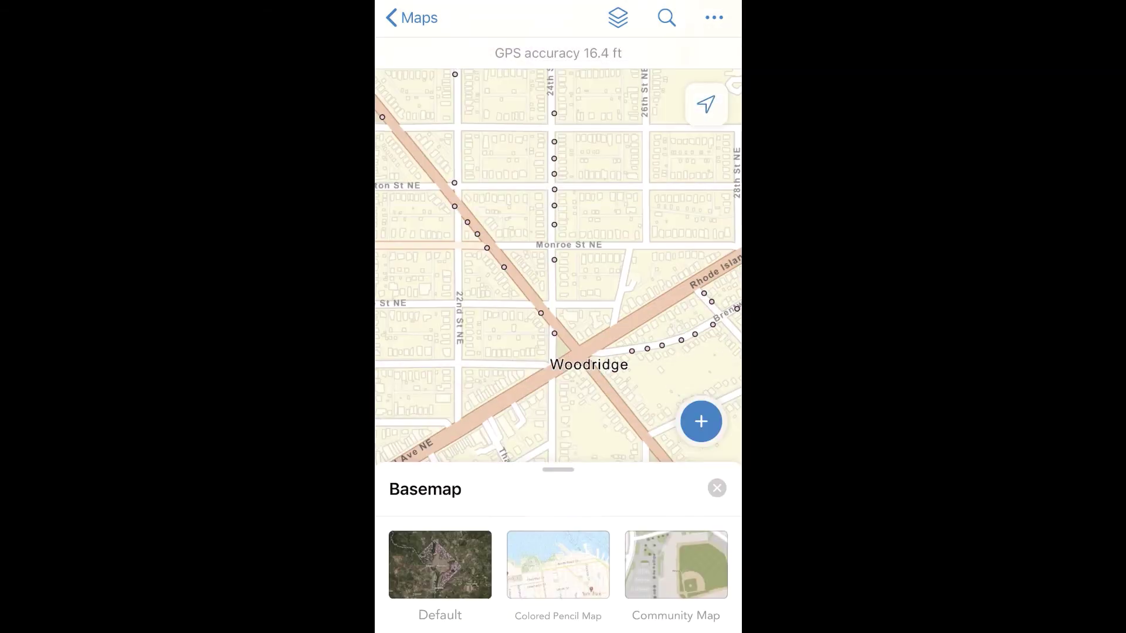
{"action": "left_click", "coordinate": [714, 17]}
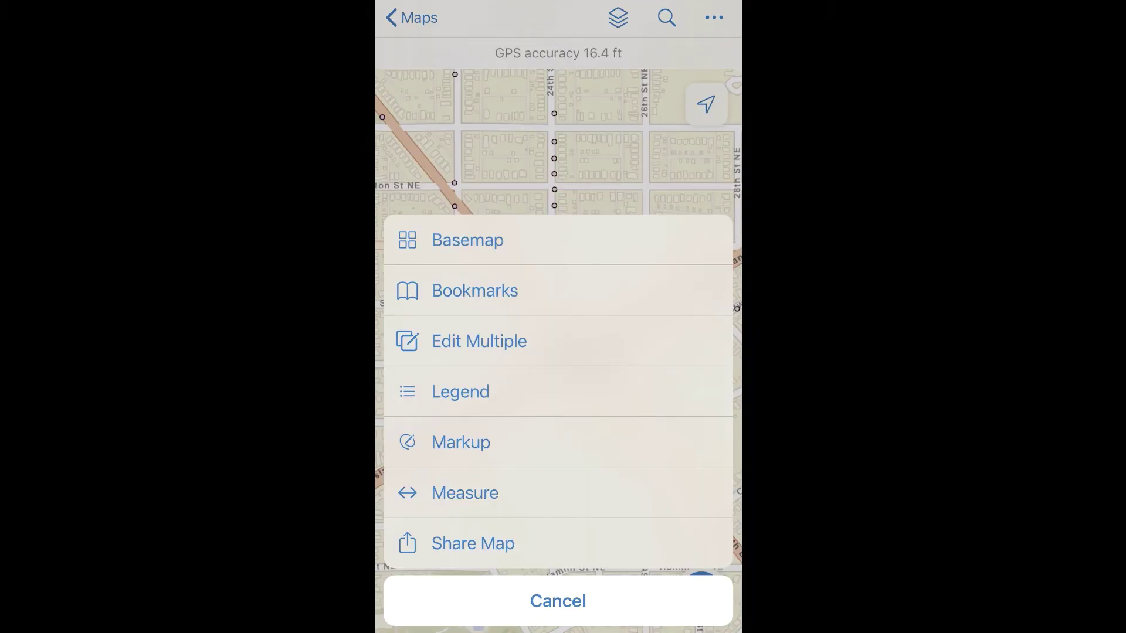
{"action": "left_click", "coordinate": [478, 341]}
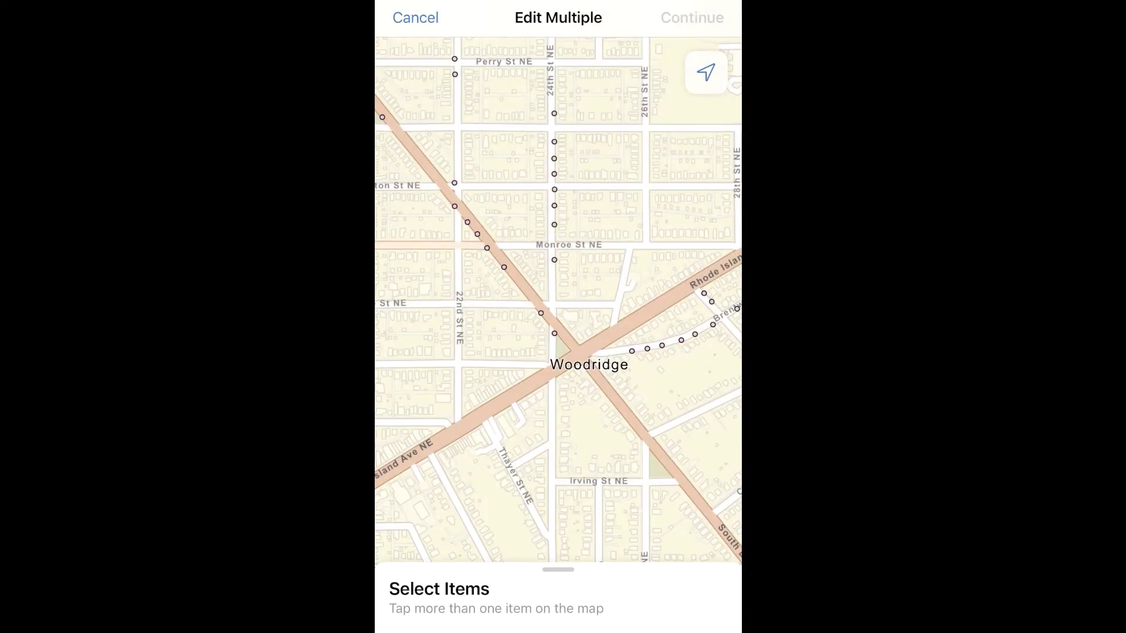
Select three street lights near 24th St NE and South Dakota Ave for Edit Multiple
{"action": "left_click", "coordinate": [540, 313]}
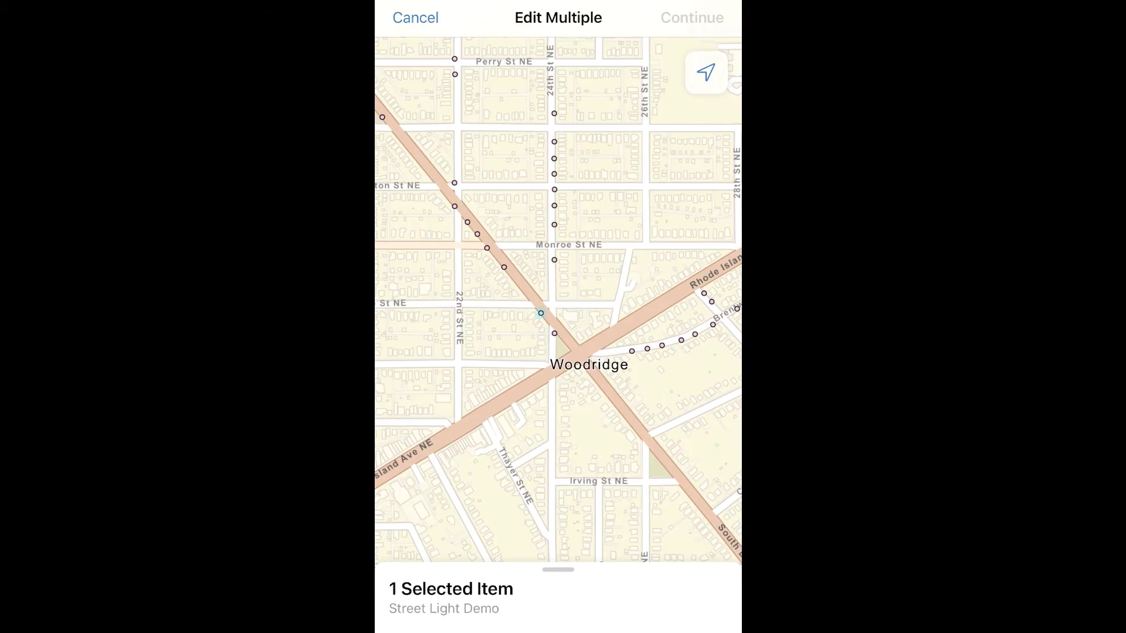
{"action": "left_click", "coordinate": [554, 333]}
{"action": "scroll", "coordinate": [550, 321], "scroll_direction": "up", "scroll_amount": 3}
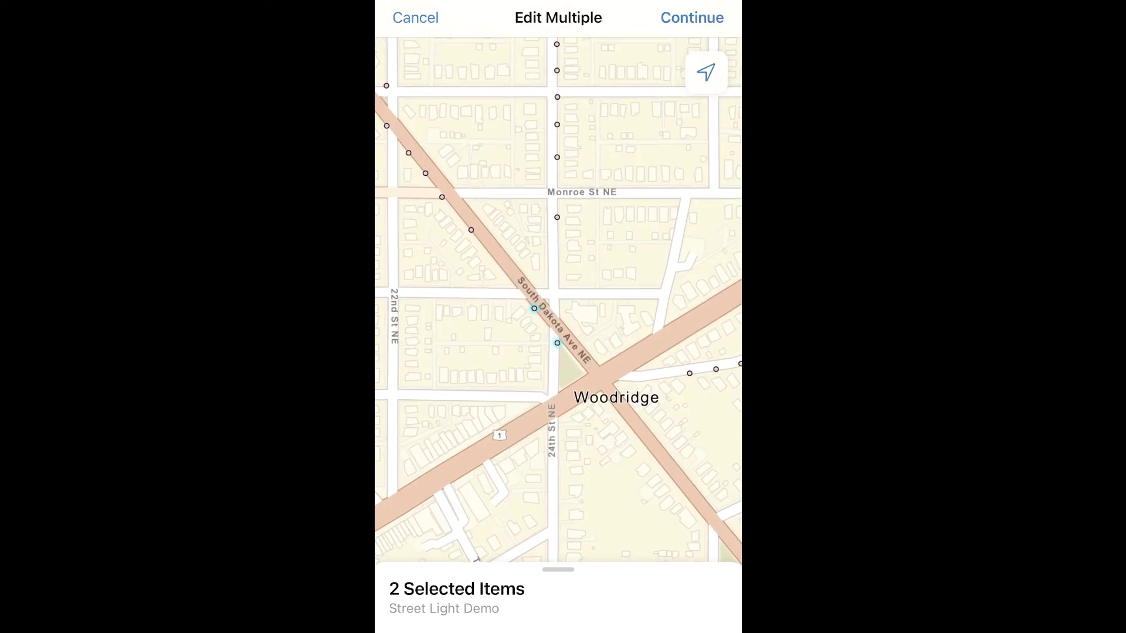
{"action": "left_click", "coordinate": [471, 230]}
{"action": "left_click_drag", "start_coordinate": [558, 589], "coordinate": [557, 70]}
Continue to review the three lights' shared attributes, then cancel without saving
{"action": "left_click", "coordinate": [691, 17]}
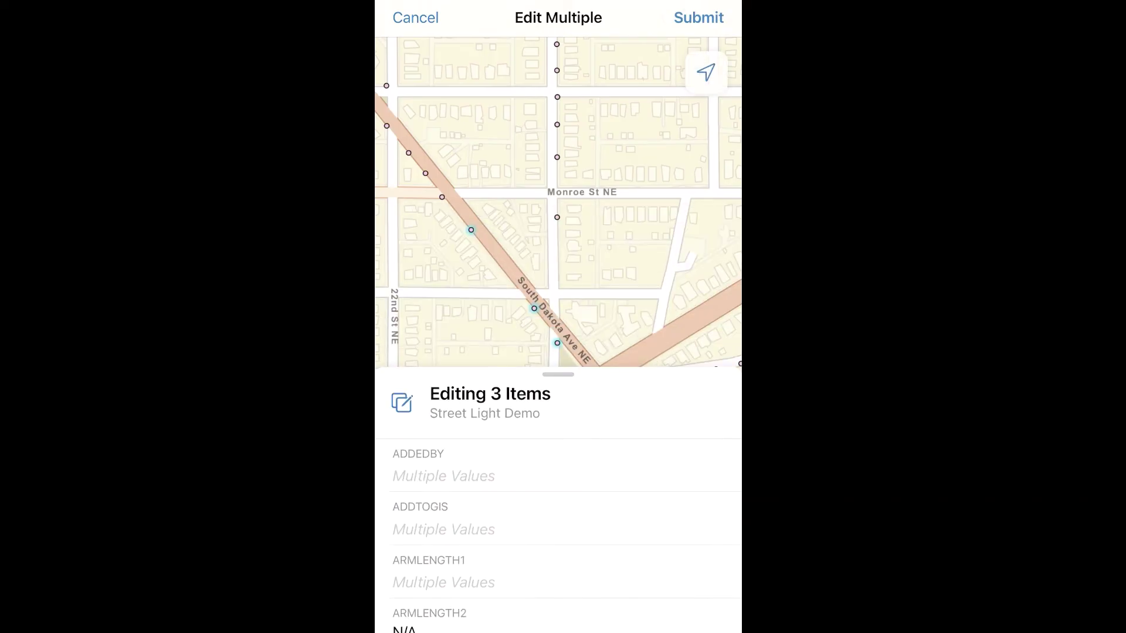
{"action": "left_click_drag", "start_coordinate": [558, 374], "coordinate": [558, 56]}
{"action": "scroll", "coordinate": [557, 351], "scroll_direction": "down", "scroll_amount": 5}
{"action": "scroll", "coordinate": [557, 376], "scroll_direction": "down", "scroll_amount": 8}
{"action": "scroll", "coordinate": [557, 375], "scroll_direction": "down", "scroll_amount": 5}
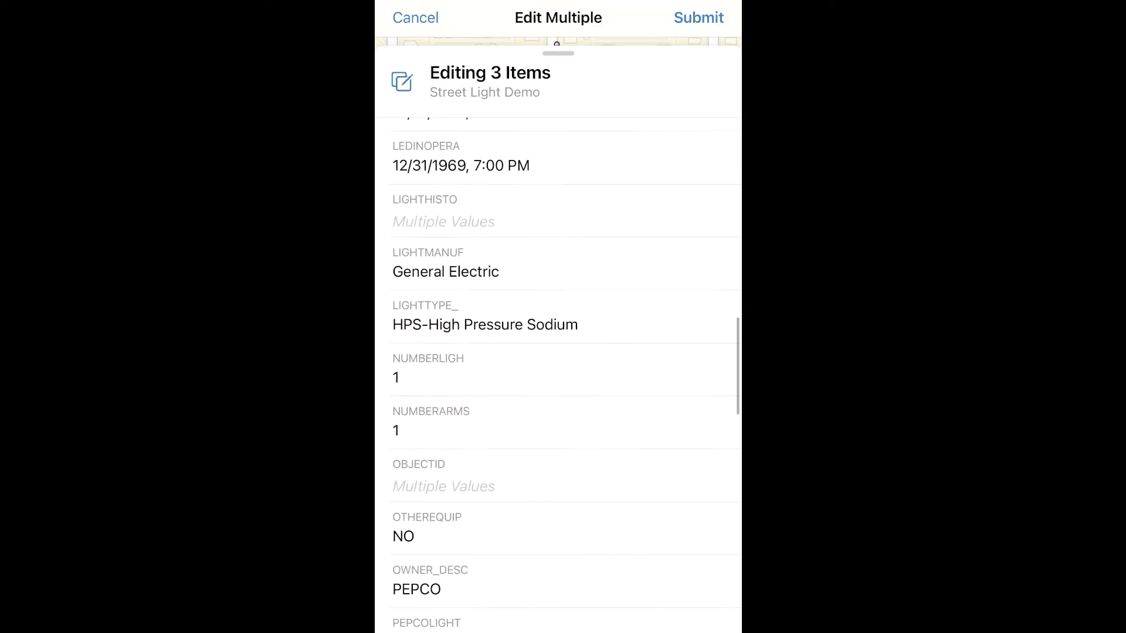
{"action": "scroll", "coordinate": [558, 376], "scroll_direction": "down", "scroll_amount": 3}
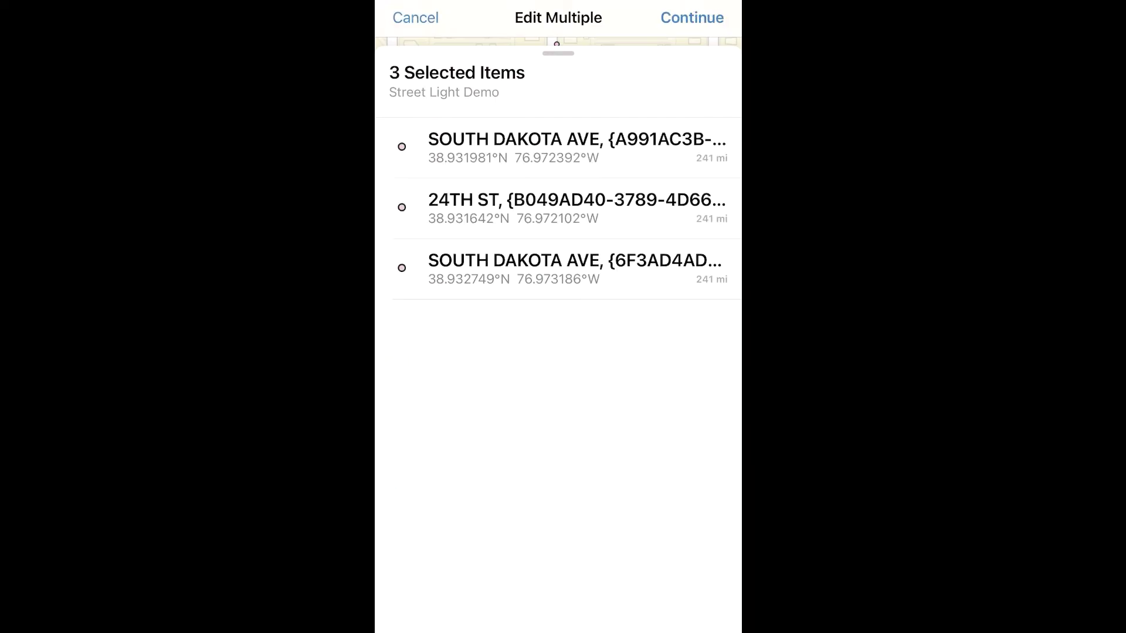
{"action": "left_click", "coordinate": [416, 18]}
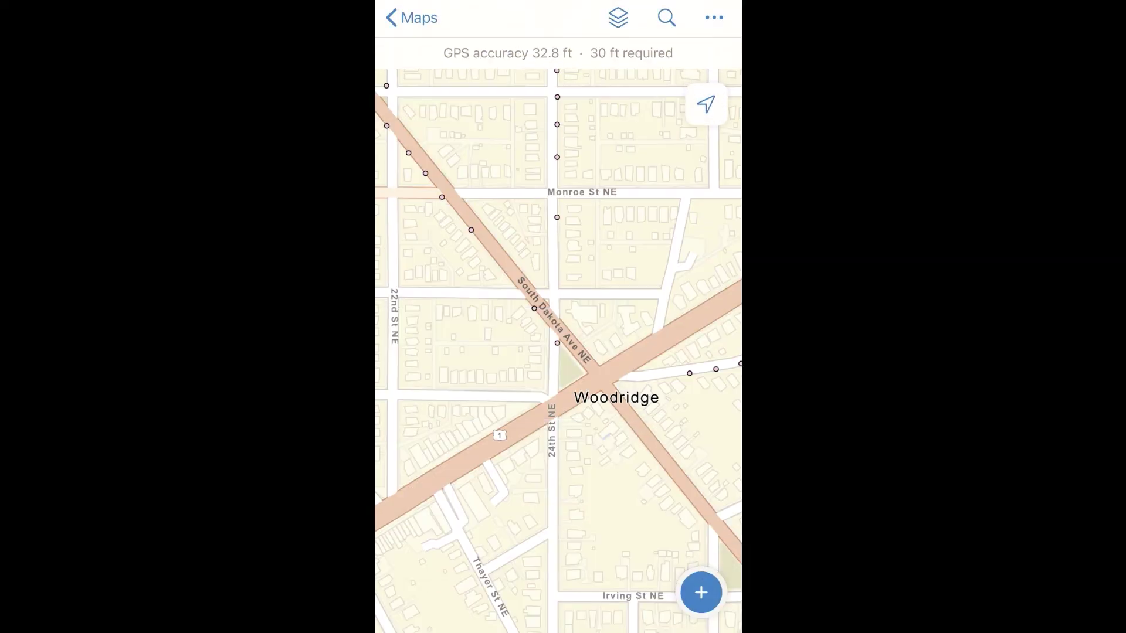
View the map legend, then place a markup marker at the South Dakota Ave NE intersection
{"action": "left_click", "coordinate": [714, 18]}
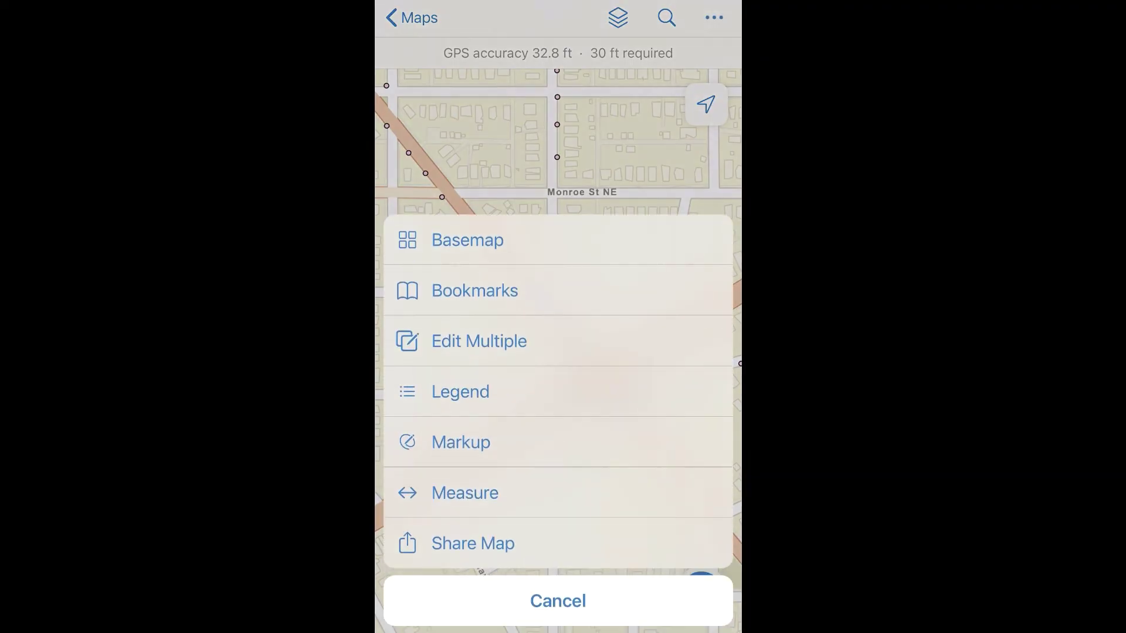
{"action": "left_click", "coordinate": [460, 392]}
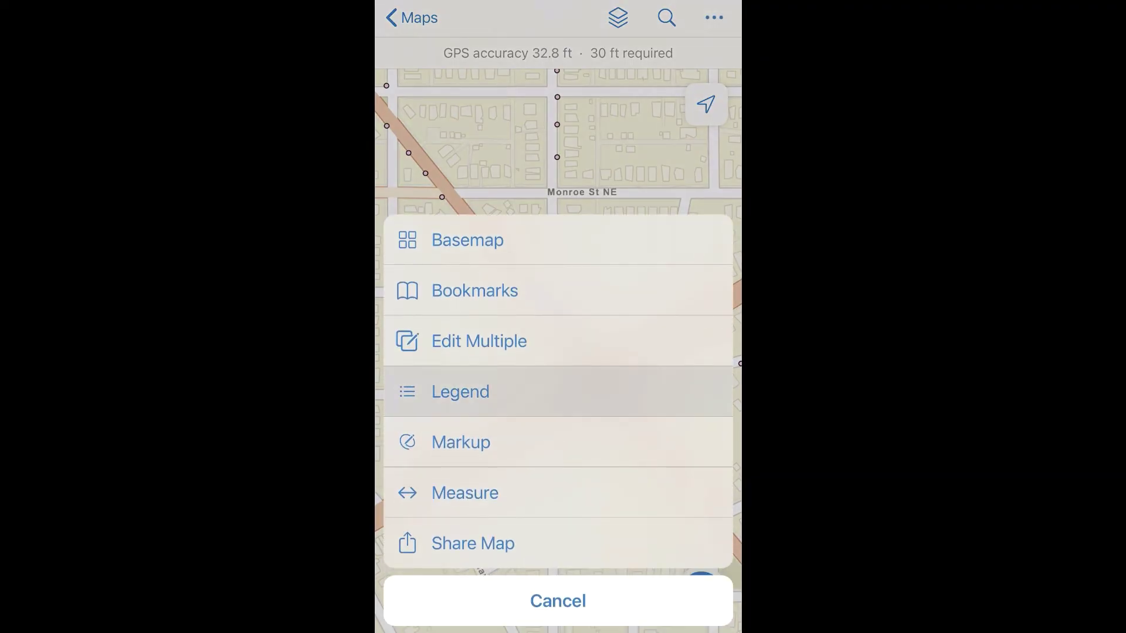
{"action": "left_click_drag", "start_coordinate": [557, 375], "coordinate": [557, 627]}
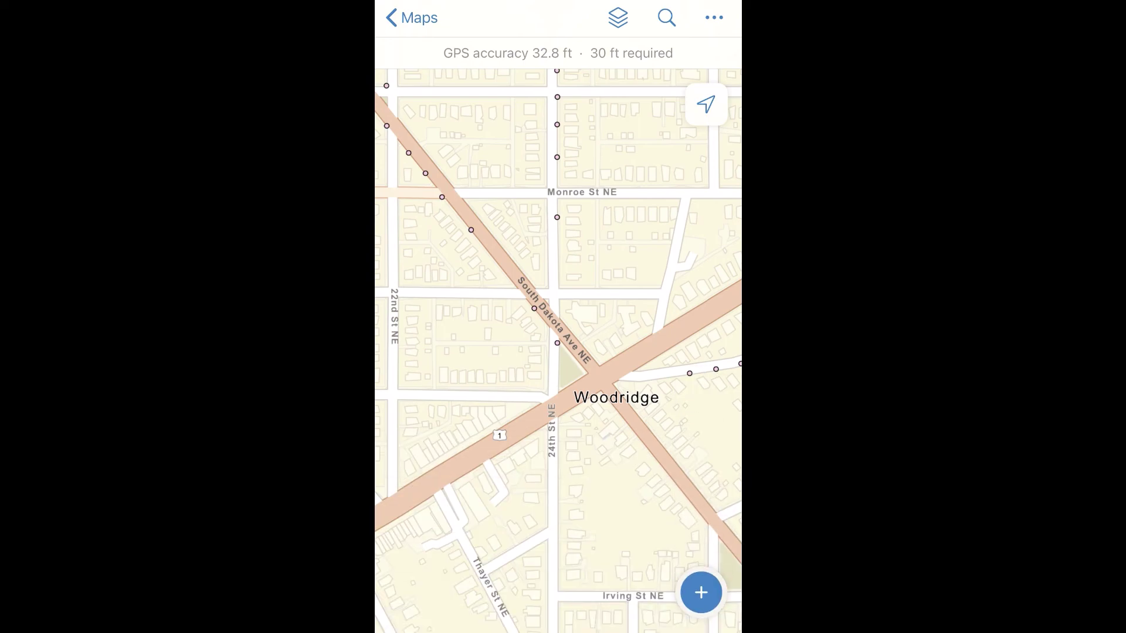
{"action": "left_click", "coordinate": [714, 18]}
{"action": "left_click", "coordinate": [461, 442]}
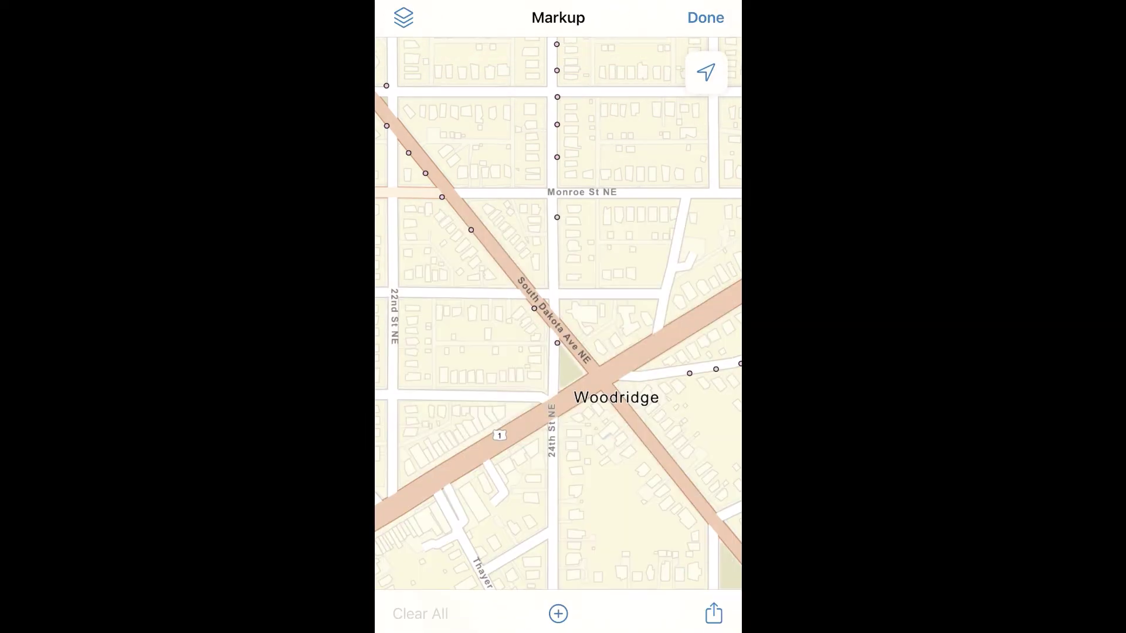
{"action": "left_click", "coordinate": [558, 334]}
{"action": "mouse_move", "coordinate": [557, 334]}
{"action": "left_mouse_down"}
{"action": "mouse_move", "coordinate": [601, 346]}
{"action": "mouse_move", "coordinate": [585, 346]}
{"action": "left_mouse_up"}
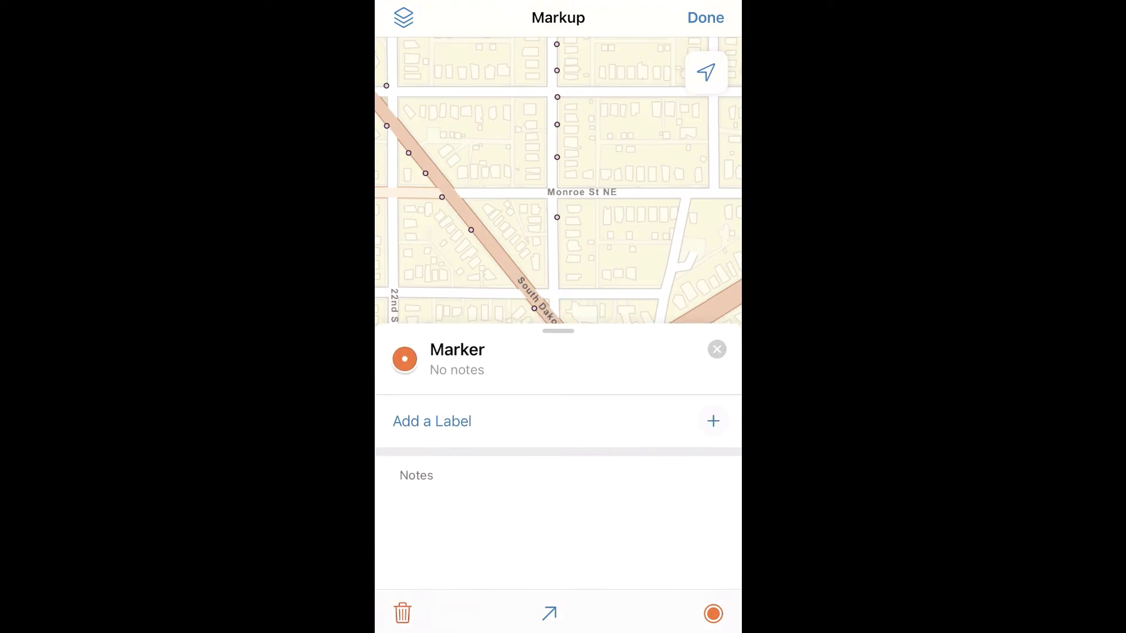
Label the marker Pothole with the note 'Pothole interferes with inspection' and view its details
{"action": "left_click", "coordinate": [713, 421]}
{"action": "type", "text": "Po"}
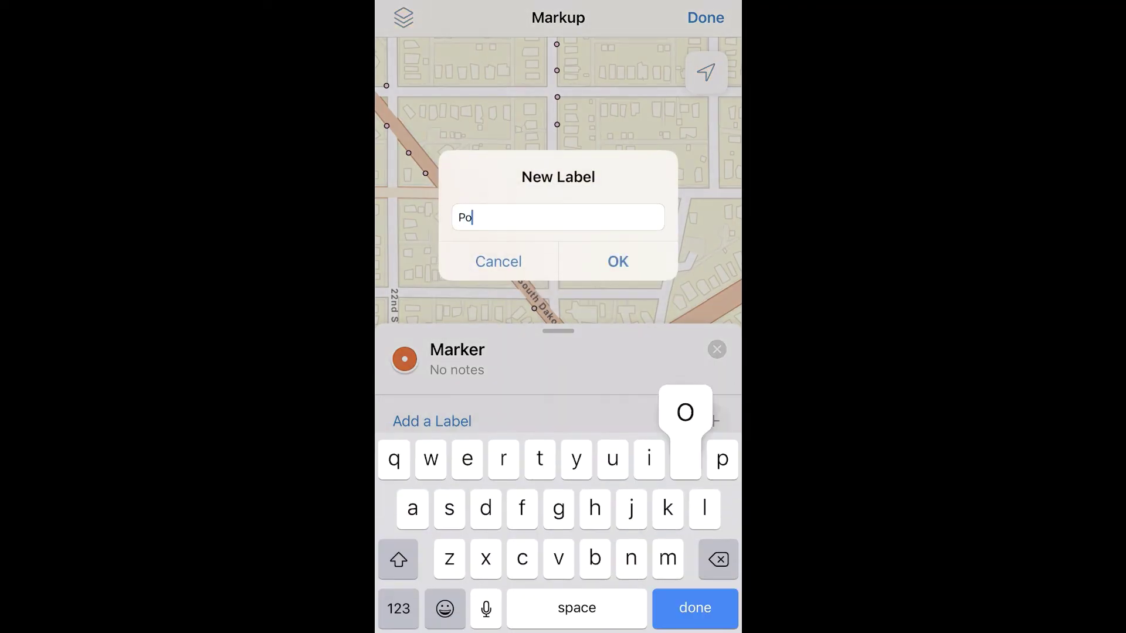
{"action": "type", "text": "thole"}
{"action": "key", "text": "Return"}
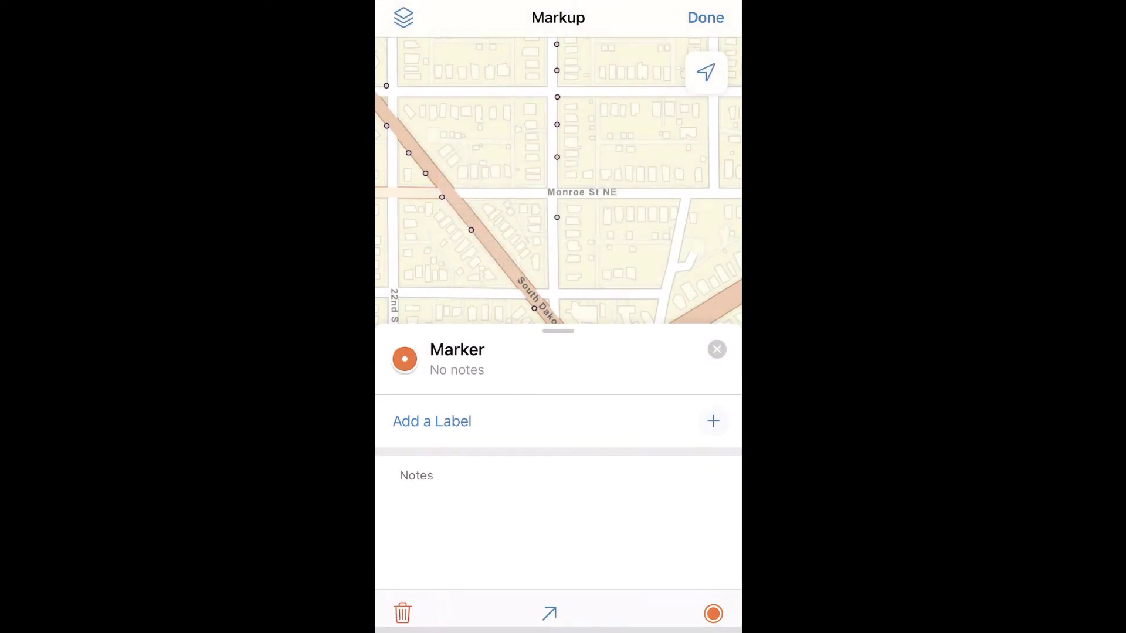
{"action": "left_click", "coordinate": [446, 498]}
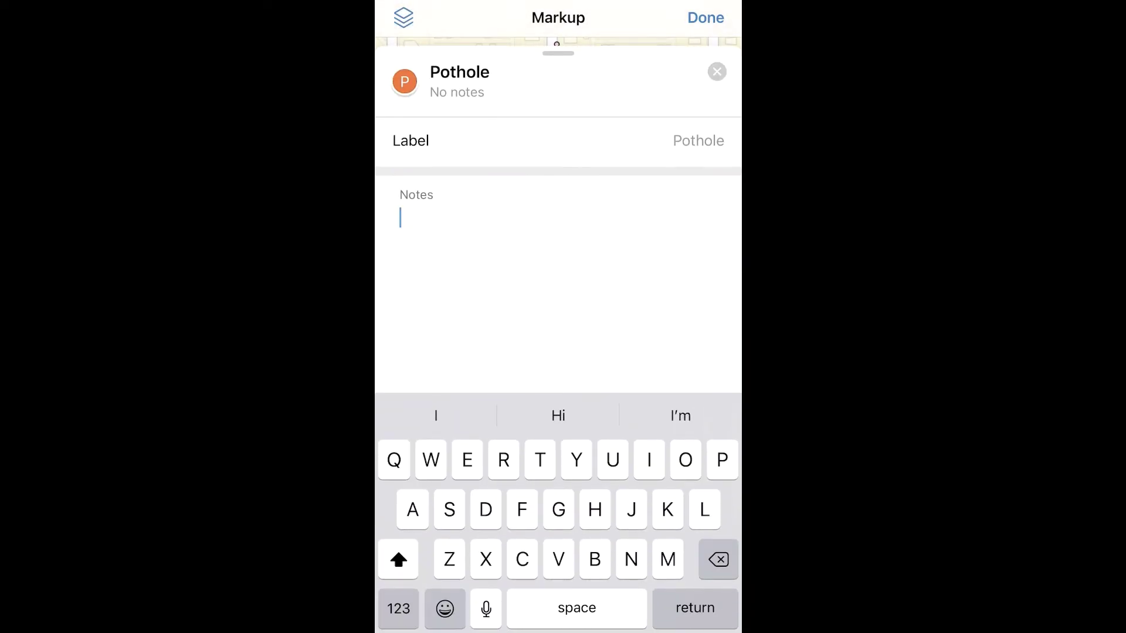
{"action": "type", "text": "Pothole intere"}
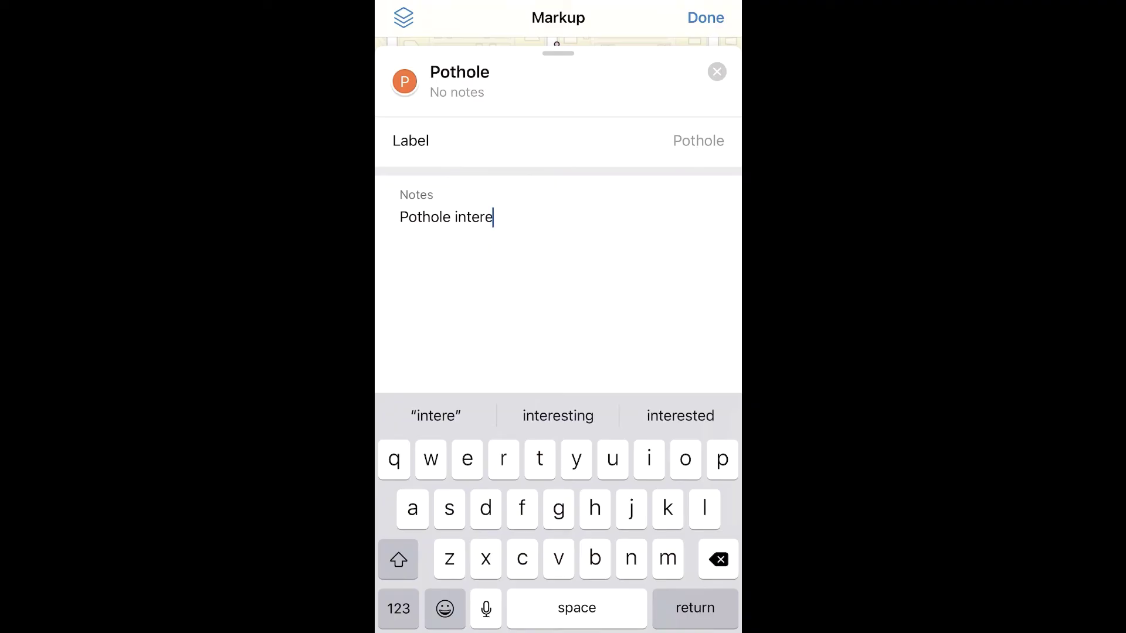
{"action": "key", "text": "BackSpace"}
{"action": "type", "text": "fe"}
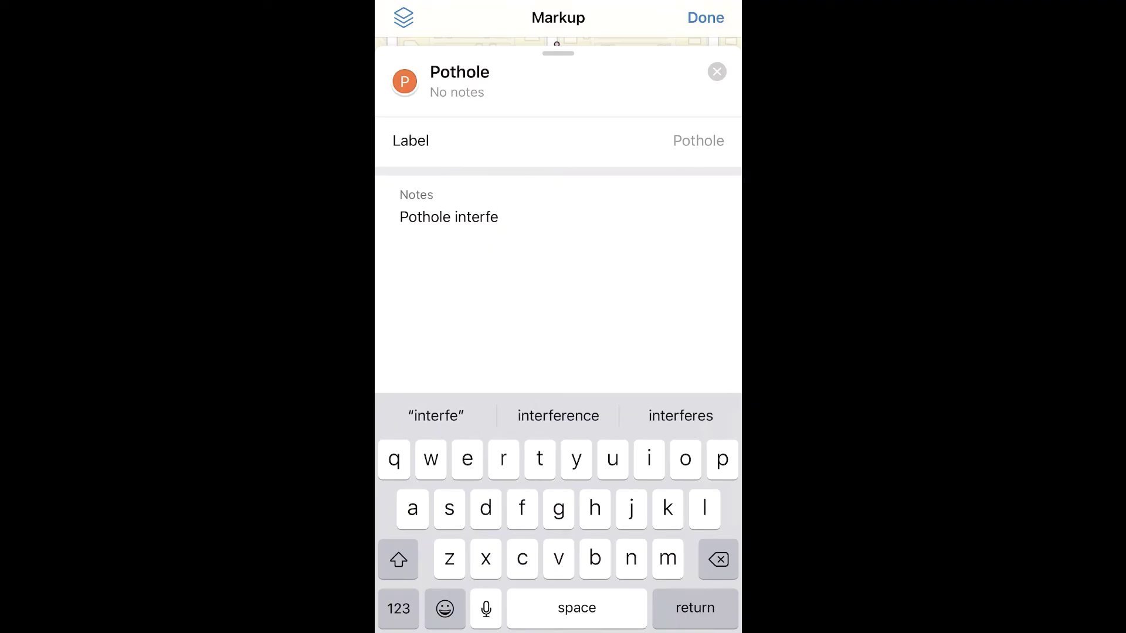
{"action": "type", "text": "res with in"}
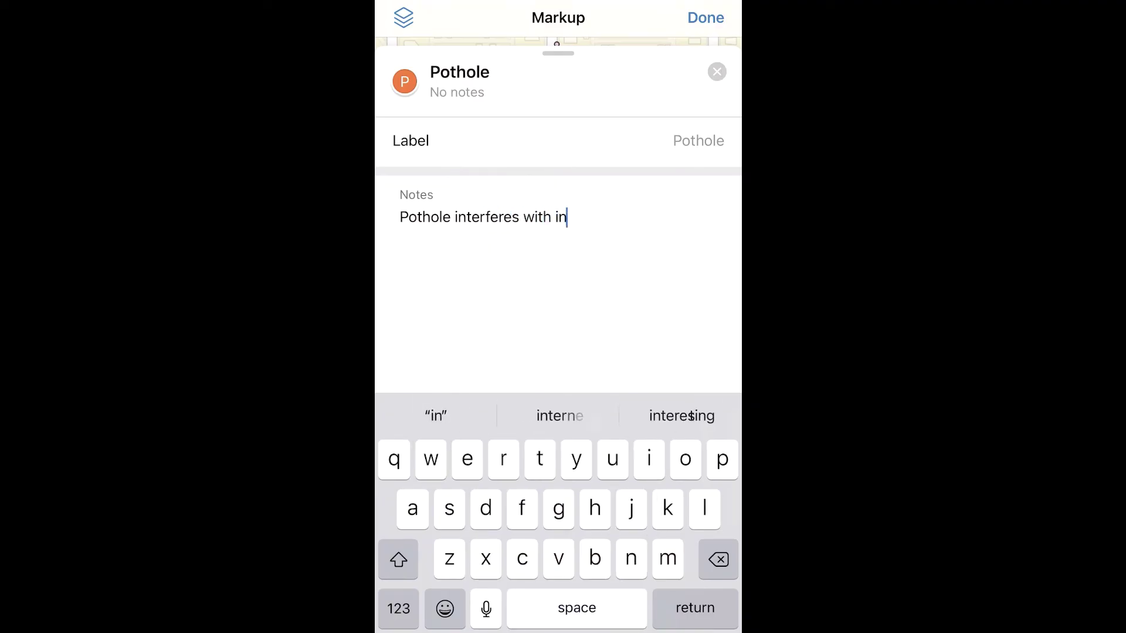
{"action": "type", "text": "spection"}
{"action": "left_click", "coordinate": [705, 18]}
{"action": "left_click", "coordinate": [584, 346]}
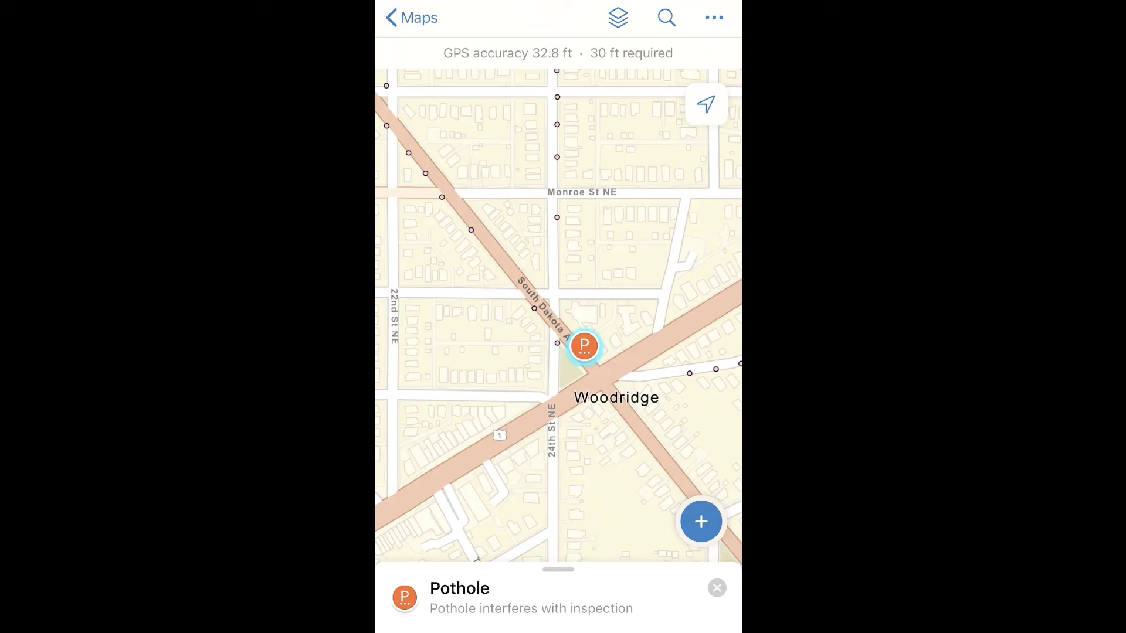
Close the Pothole details and toggle the Markup layer off and back on
{"action": "left_click", "coordinate": [716, 588]}
{"action": "left_click", "coordinate": [618, 17]}
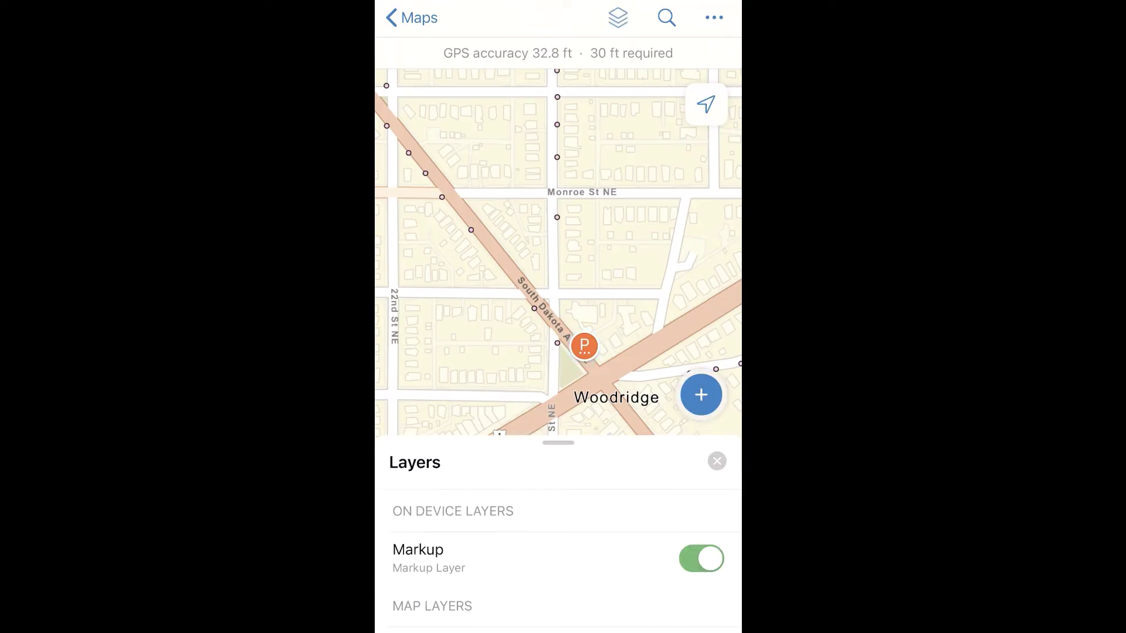
{"action": "left_click", "coordinate": [701, 490]}
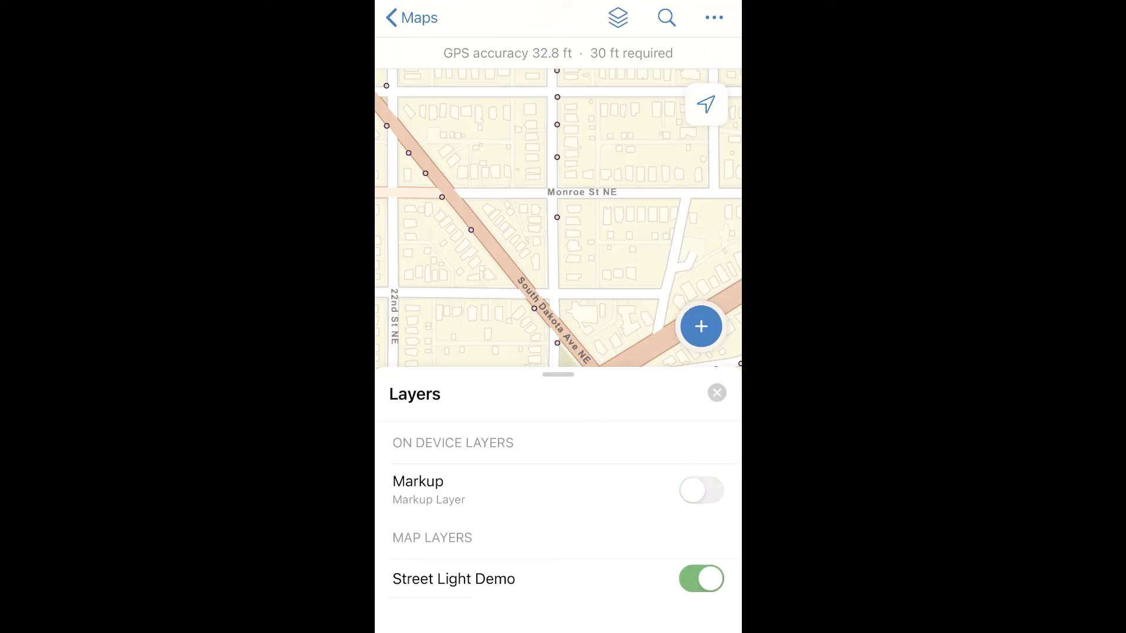
{"action": "left_click", "coordinate": [702, 490]}
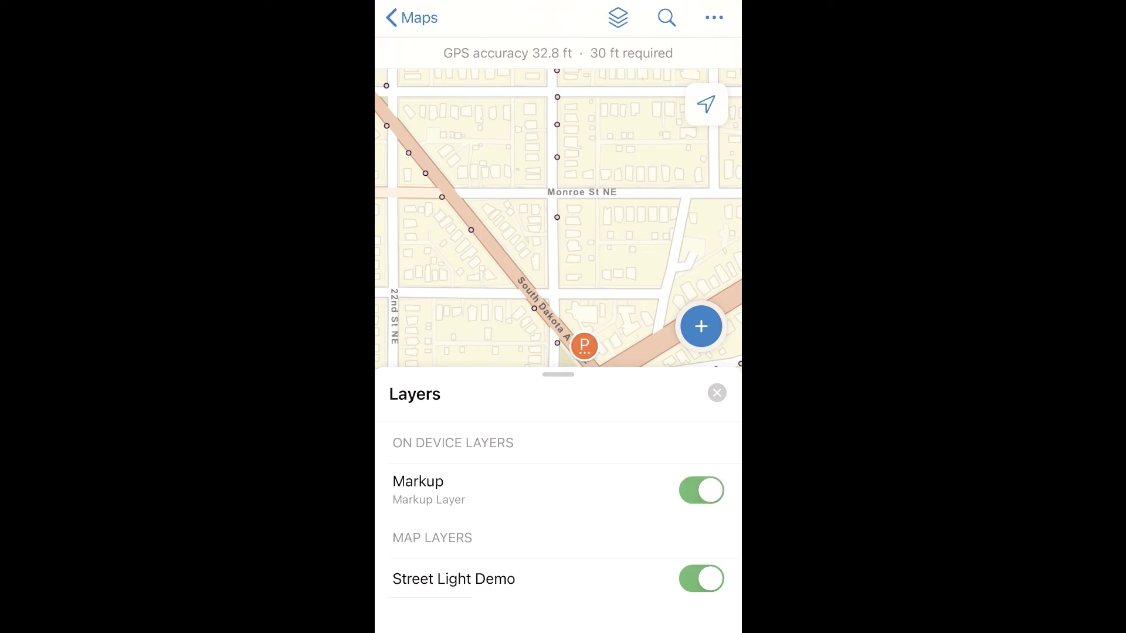
{"action": "left_click", "coordinate": [716, 393]}
Clear all markup from the map, confirm the removal, and bring up the More tools menu
{"action": "left_click", "coordinate": [714, 17]}
{"action": "left_click", "coordinate": [459, 439]}
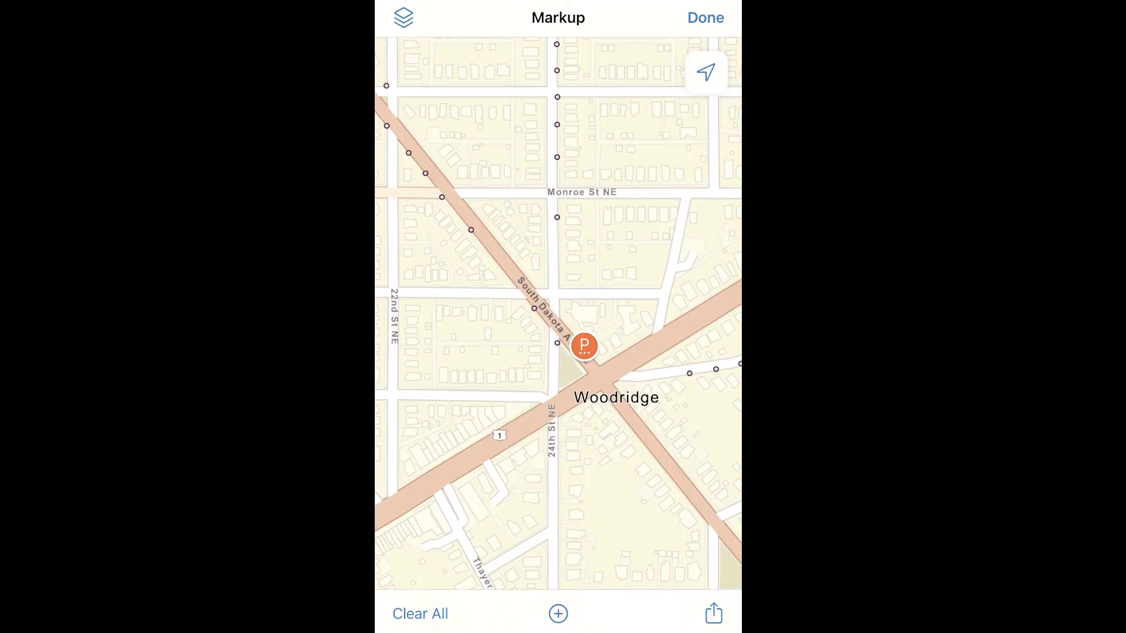
{"action": "left_click", "coordinate": [420, 614]}
{"action": "left_click", "coordinate": [557, 543]}
{"action": "left_click", "coordinate": [706, 18]}
{"action": "left_click", "coordinate": [714, 18]}
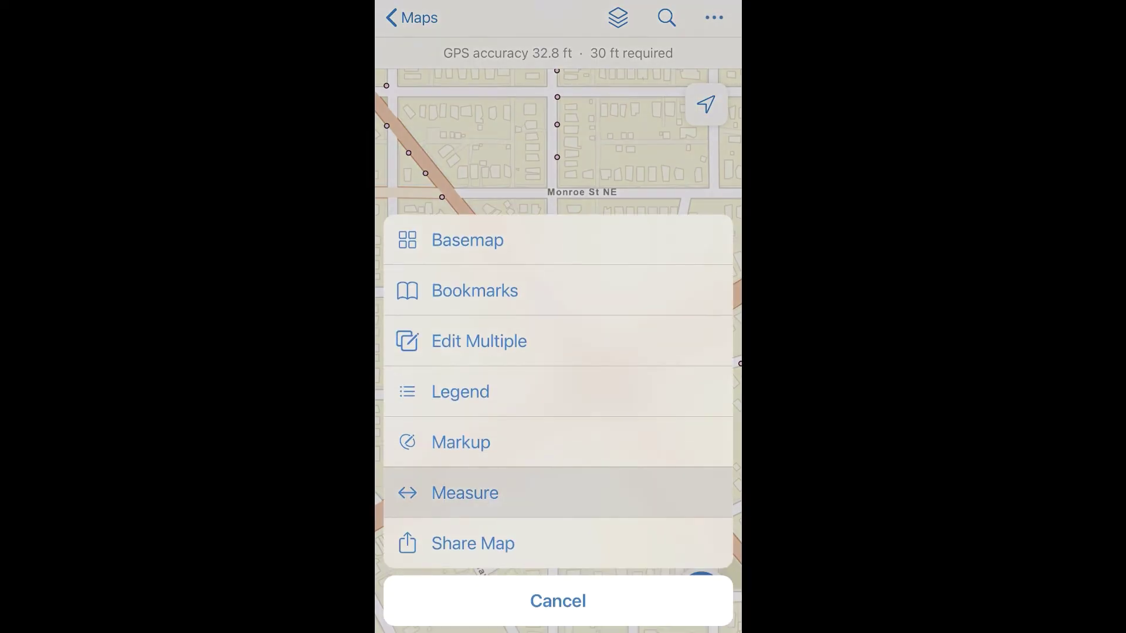
Measure the distance from Woodridge up 24th St NE to Quincy St NE in different units
{"action": "left_click", "coordinate": [465, 493]}
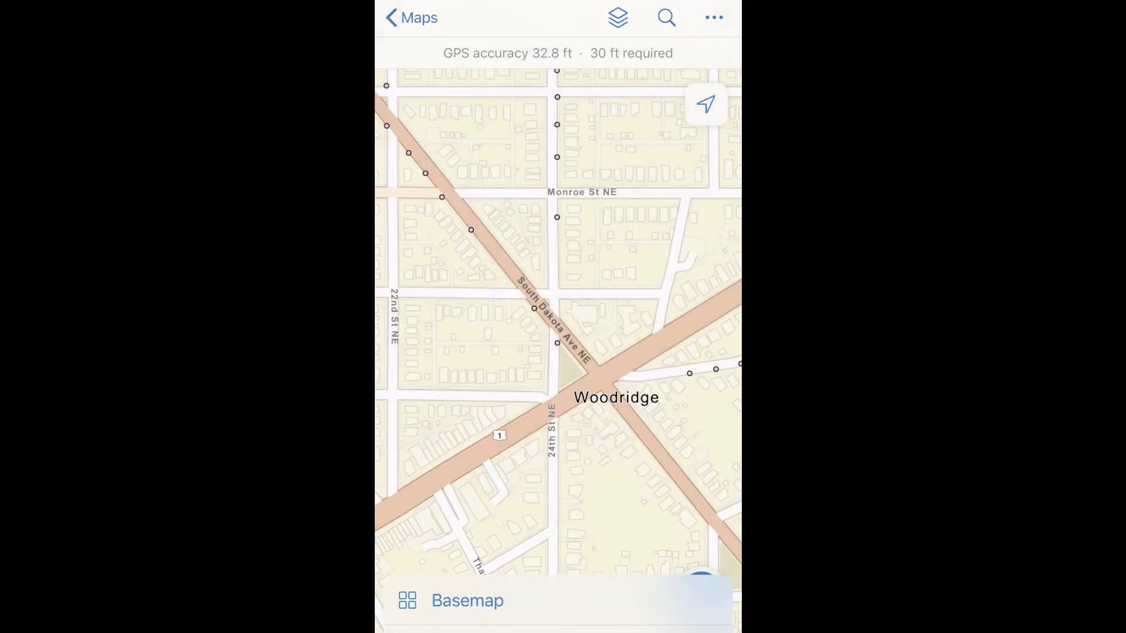
{"action": "left_click", "coordinate": [560, 402]}
{"action": "scroll", "coordinate": [558, 328], "scroll_direction": "down", "scroll_amount": 5}
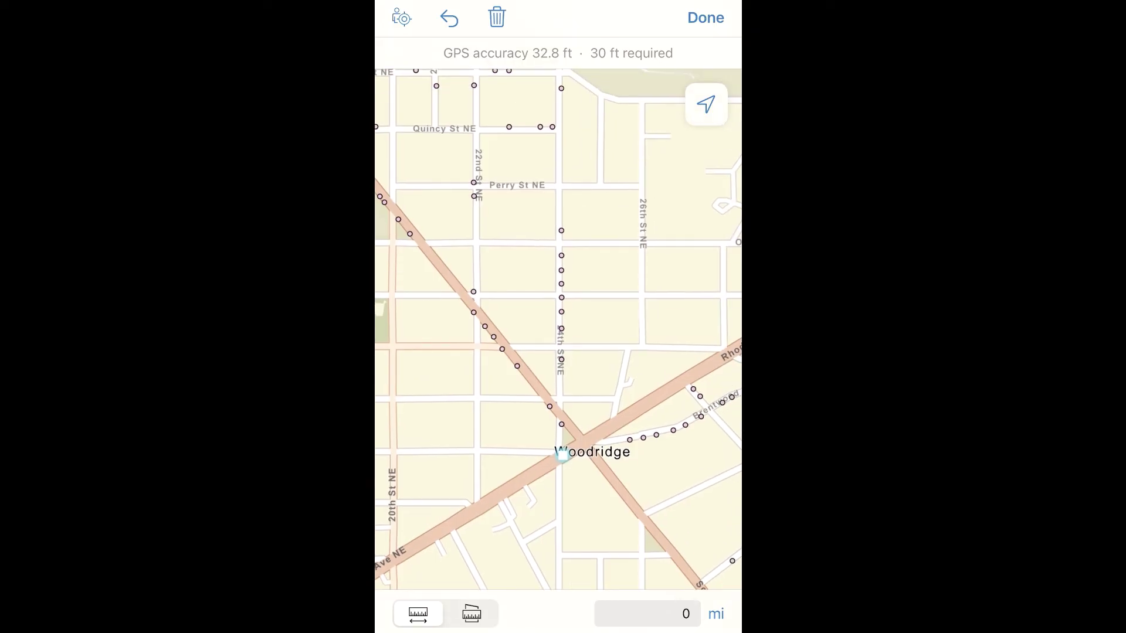
{"action": "left_click", "coordinate": [559, 153]}
{"action": "left_click", "coordinate": [714, 614]}
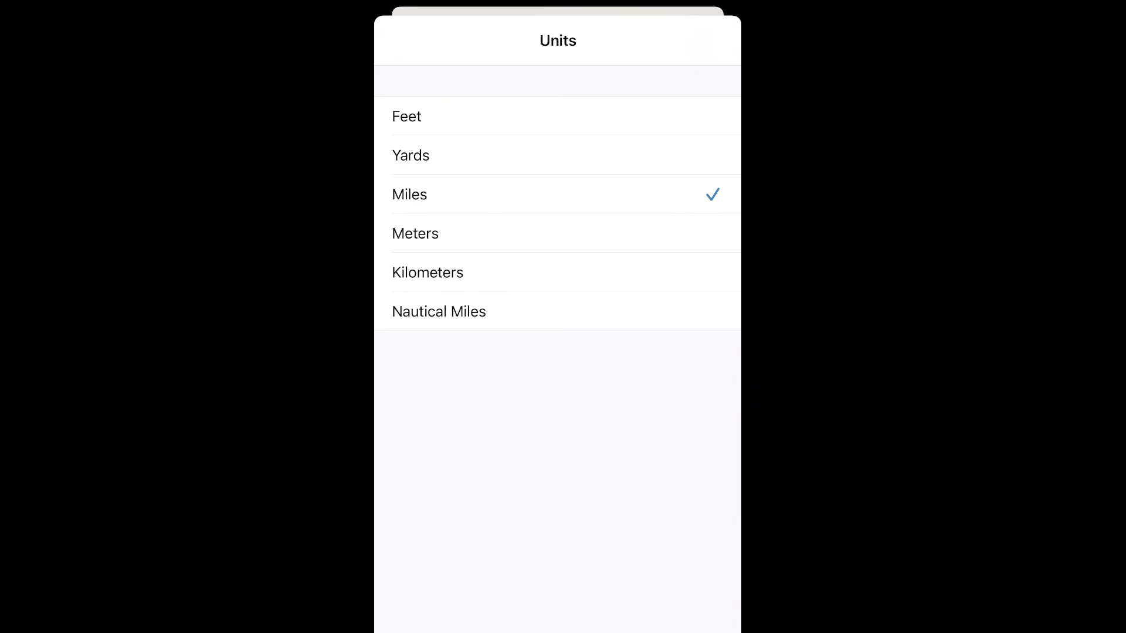
{"action": "left_click", "coordinate": [415, 233]}
Measure the area east of Woodridge around Fort Circle Park with a five-corner polygon (0.14 sq mi)
{"action": "left_click", "coordinate": [471, 613]}
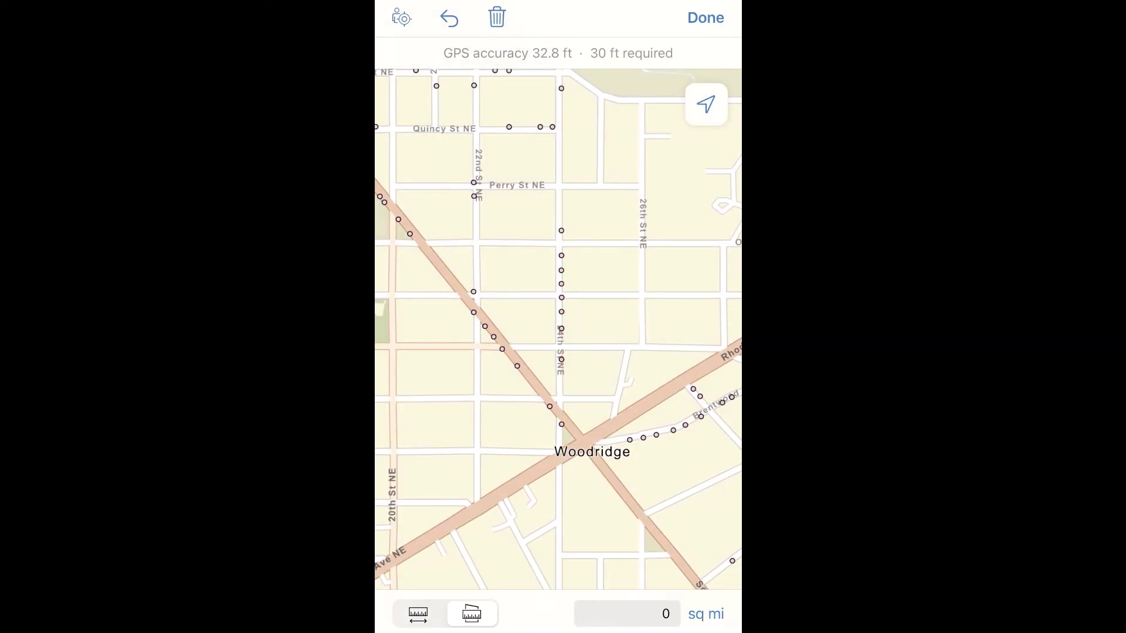
{"action": "scroll", "coordinate": [558, 330], "scroll_direction": "down", "scroll_amount": 5}
{"action": "left_click", "coordinate": [493, 396]}
{"action": "left_click", "coordinate": [676, 274]}
{"action": "left_click_drag", "start_coordinate": [587, 352], "coordinate": [503, 310]}
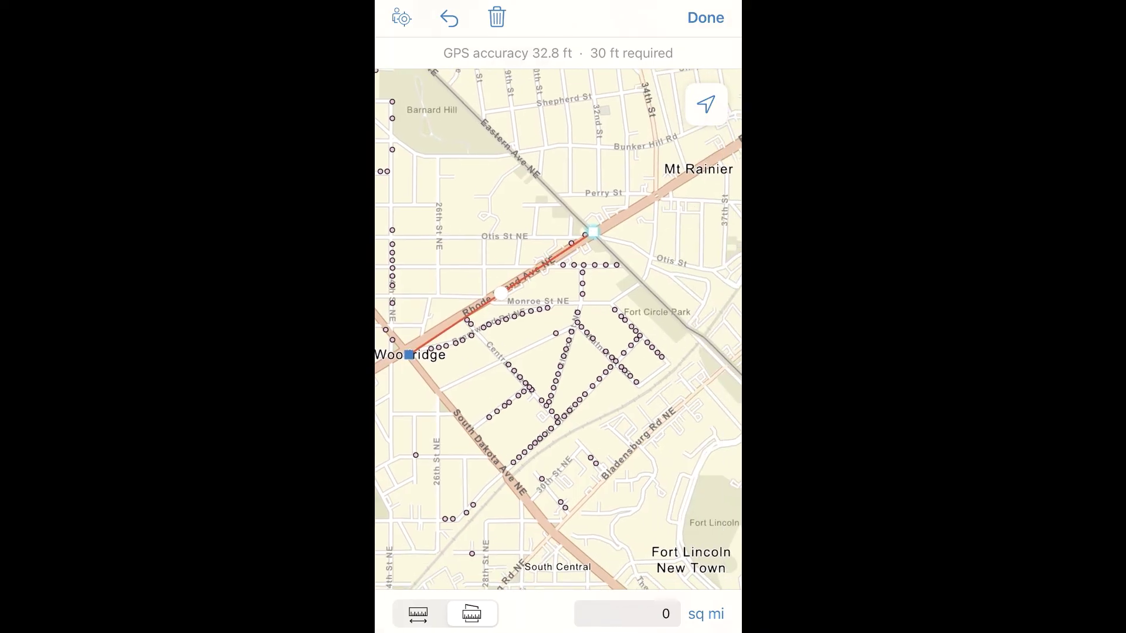
{"action": "left_click", "coordinate": [699, 338]}
{"action": "left_click", "coordinate": [616, 407]}
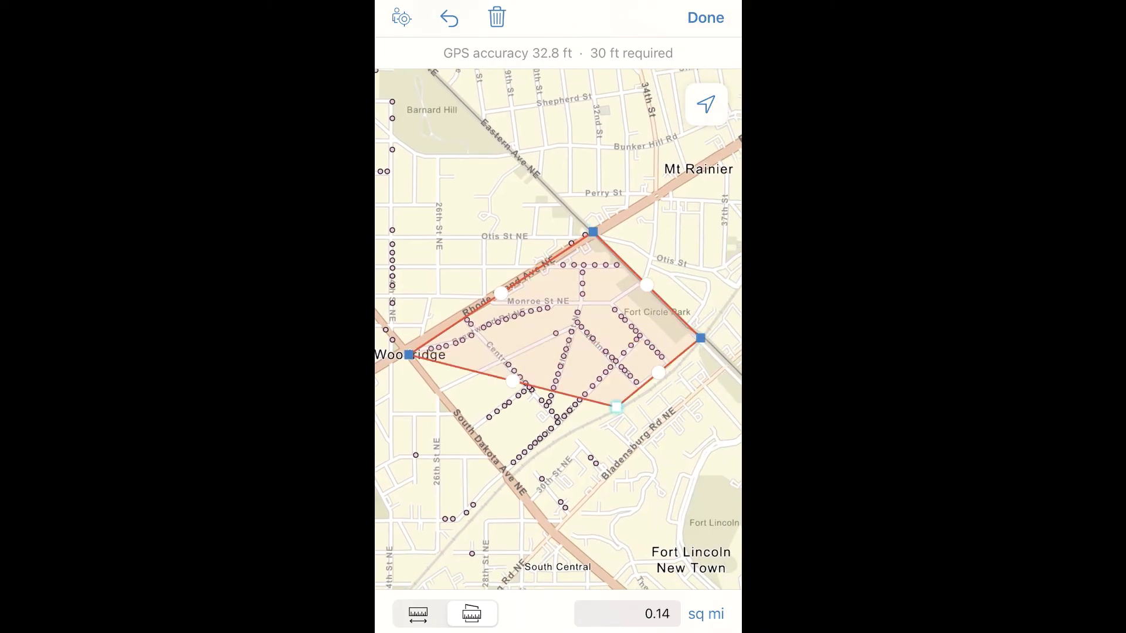
{"action": "left_click", "coordinate": [561, 480]}
{"action": "left_click", "coordinate": [705, 18]}
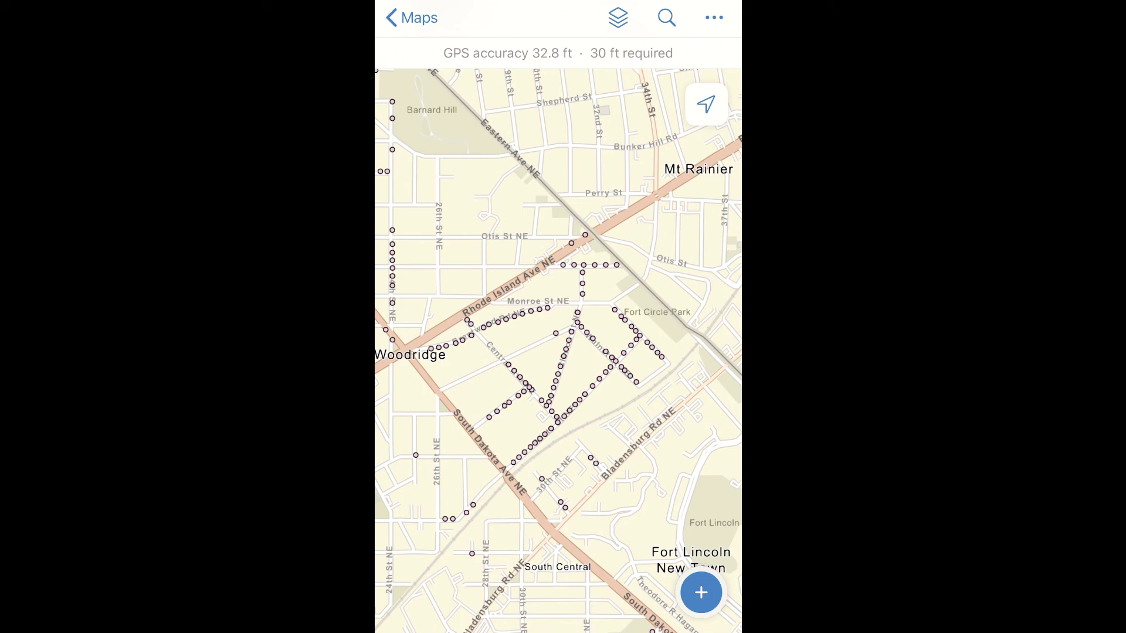
Zoom to Brentwood Rd NE and expand a street light's details to full height
{"action": "scroll", "coordinate": [398, 352], "scroll_direction": "up", "scroll_amount": 5}
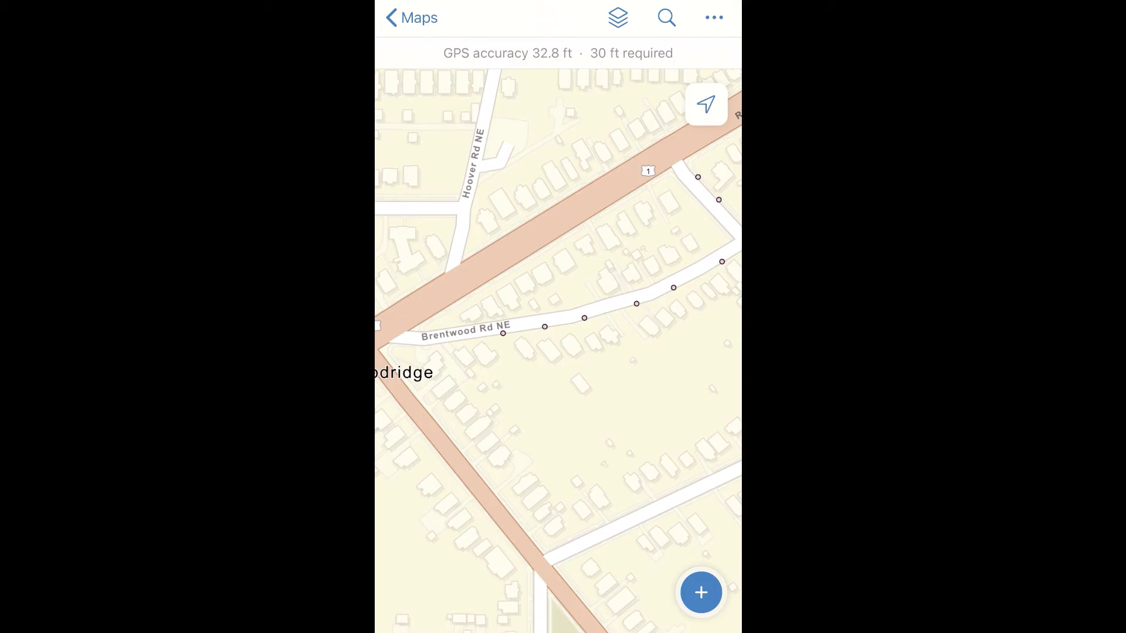
{"action": "left_click", "coordinate": [502, 333]}
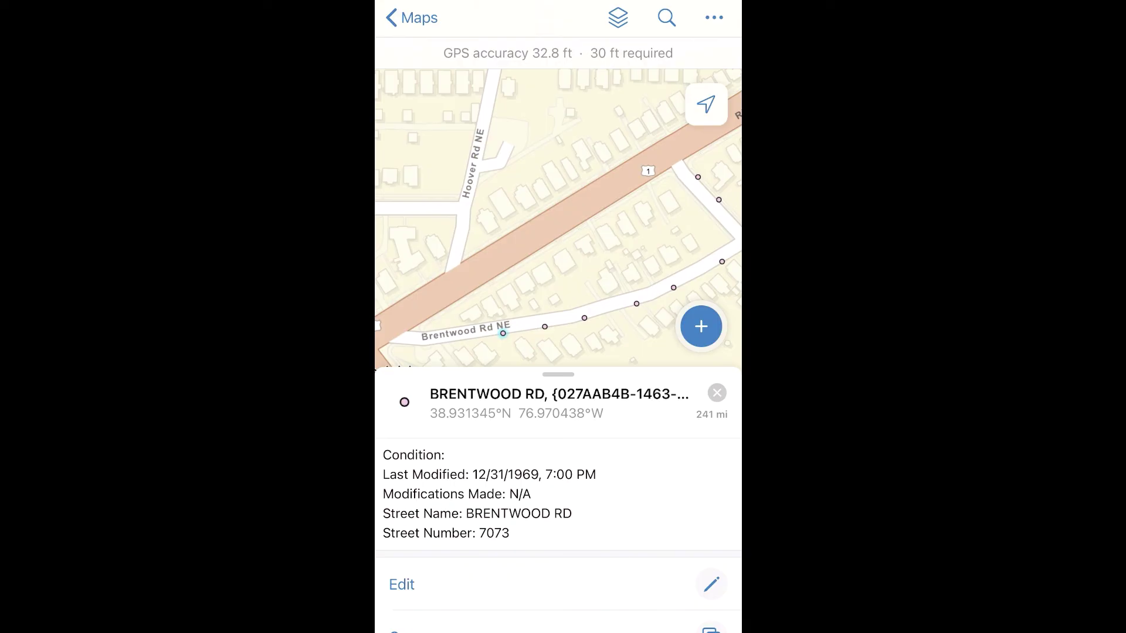
{"action": "left_click_drag", "start_coordinate": [558, 410], "coordinate": [558, 88]}
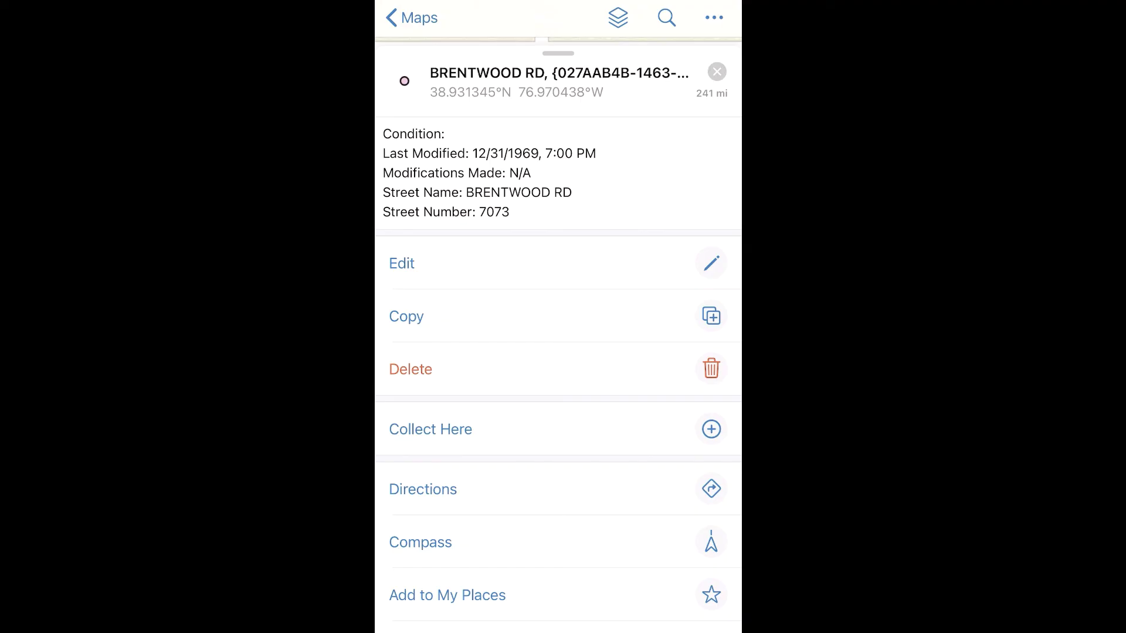
Edit the Brentwood Rd light to Condition Good, Last Modified today, What Modified Paint, and submit
{"action": "left_click", "coordinate": [402, 263]}
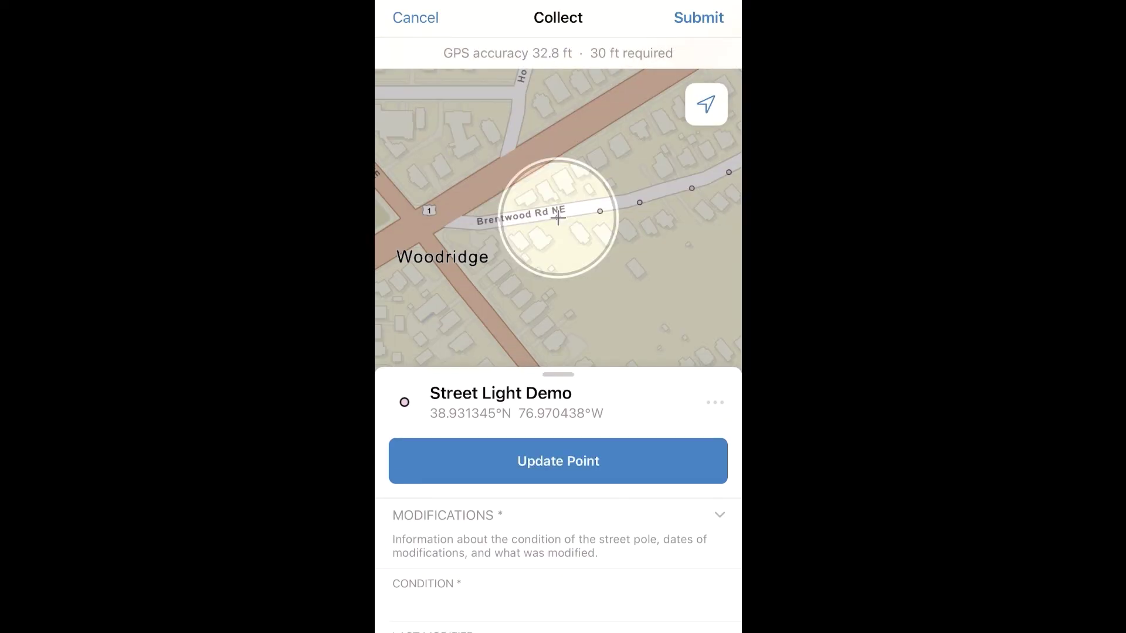
{"action": "left_click", "coordinate": [440, 604]}
{"action": "type", "text": "Good"}
{"action": "left_click", "coordinate": [711, 373]}
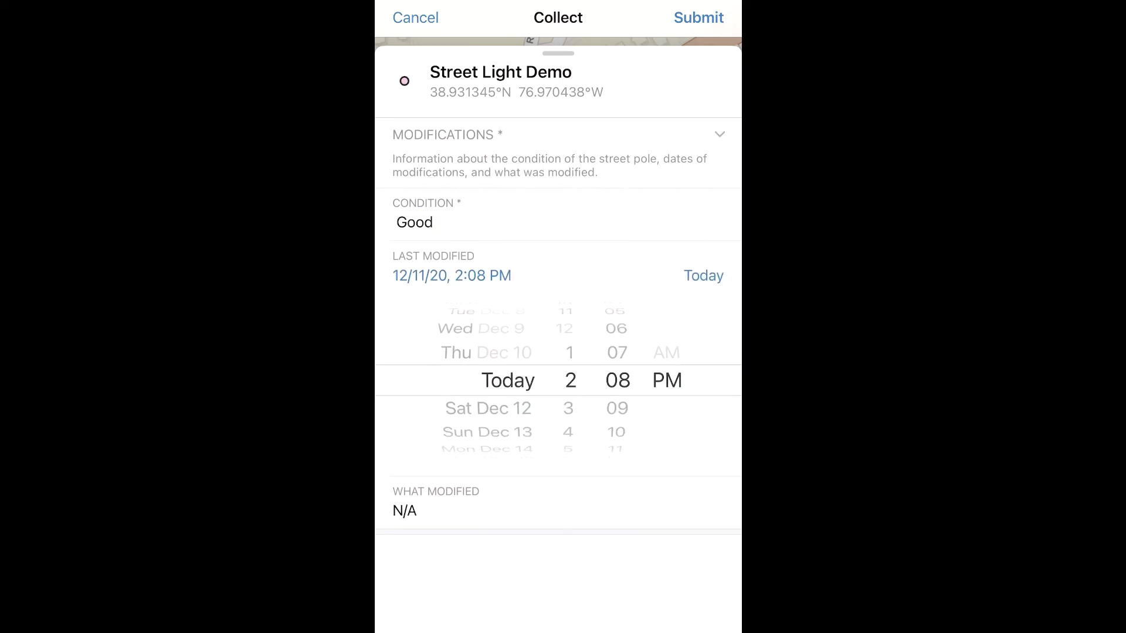
{"action": "left_click", "coordinate": [410, 508]}
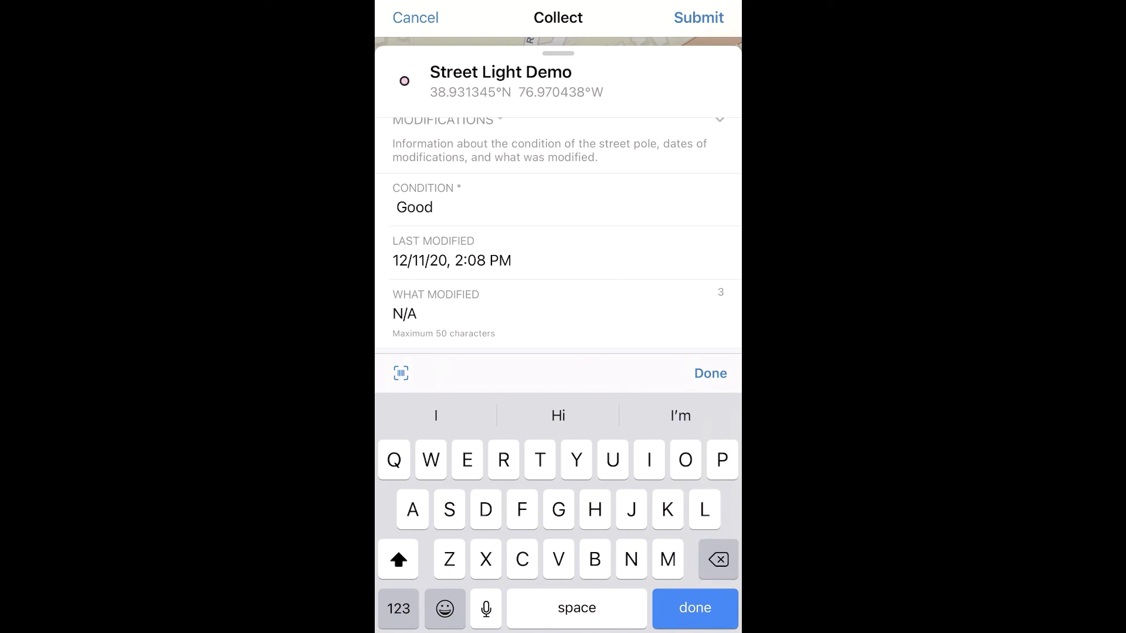
{"action": "key", "text": "BackSpace"}
{"action": "key", "text": "BackSpace"}
{"action": "key", "text": "BackSpace"}
{"action": "type", "text": "Paint"}
{"action": "key", "text": "Return"}
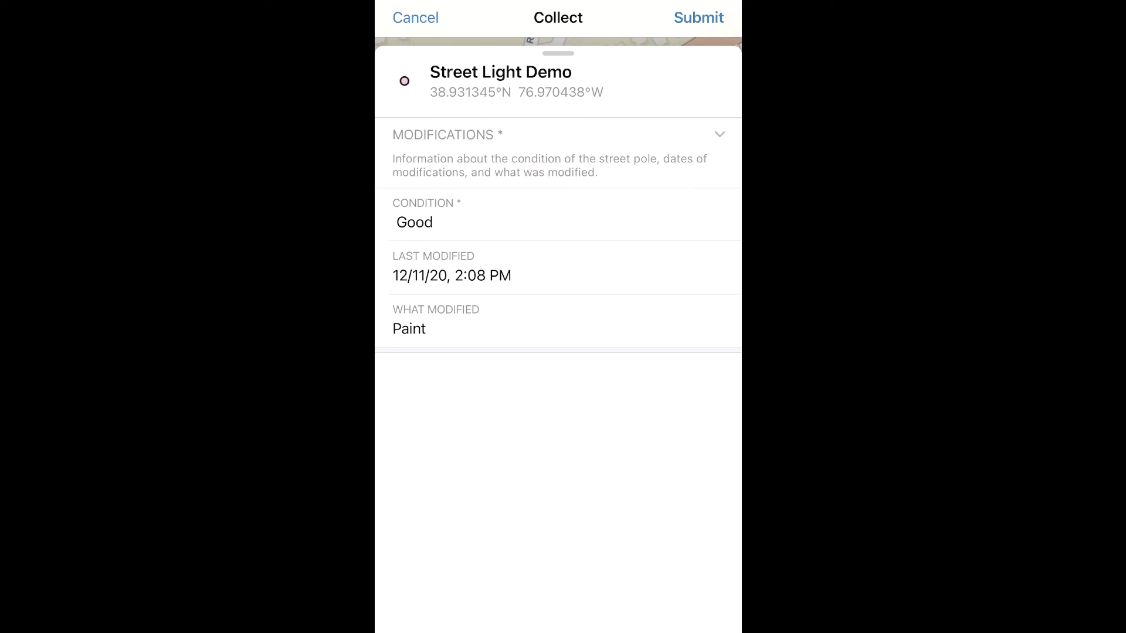
{"action": "left_click", "coordinate": [698, 18]}
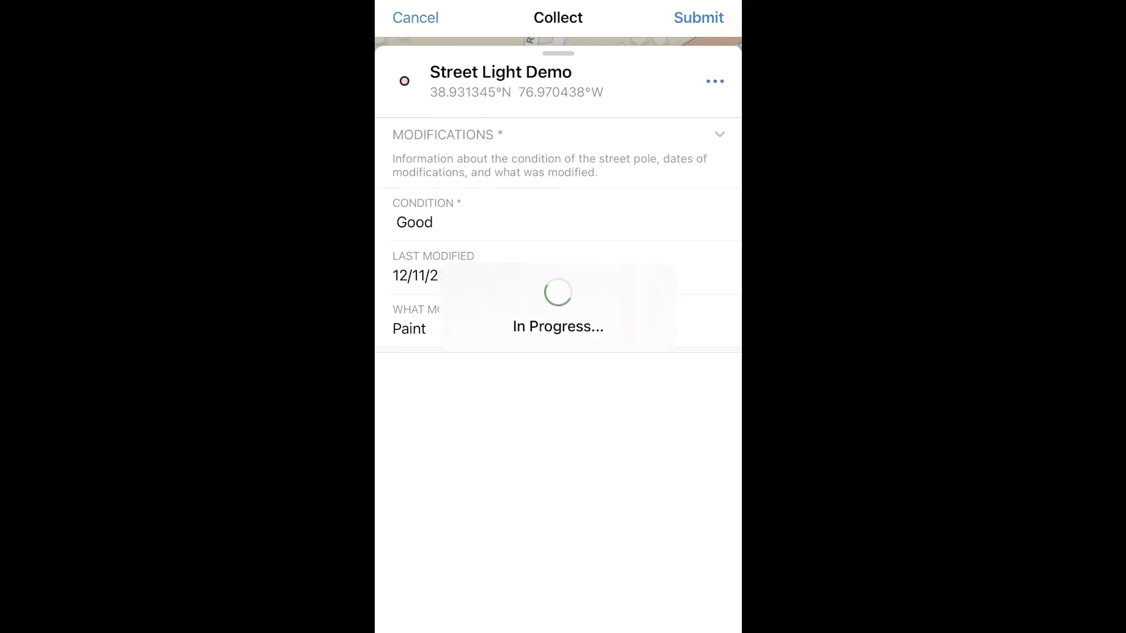